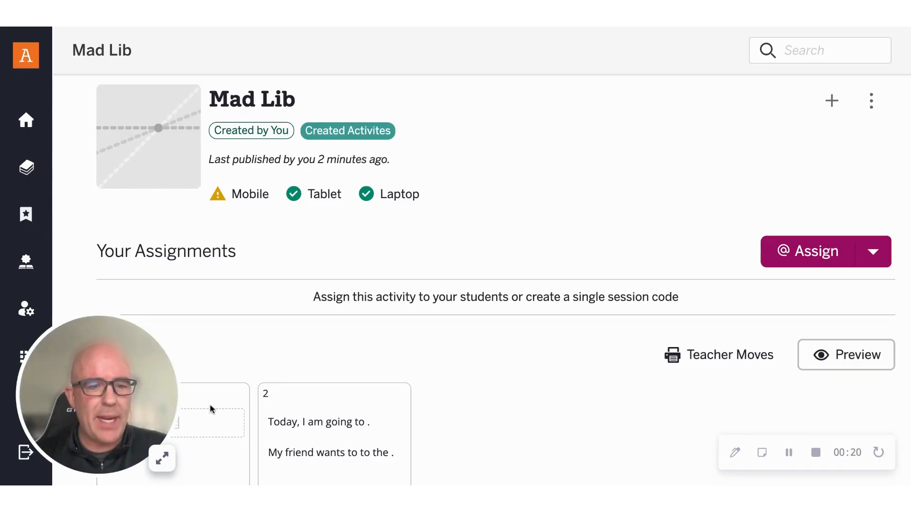
Step: Open the student preview of screen 1 and enter run, red and jump as the first verb, adjective and second verb
drag(124, 392, 331, 233)
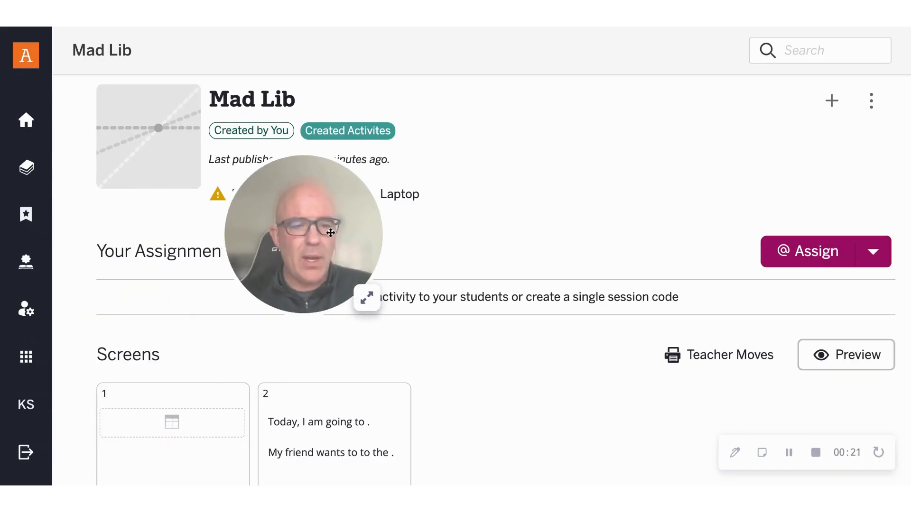
click(224, 408)
drag(330, 283, 128, 289)
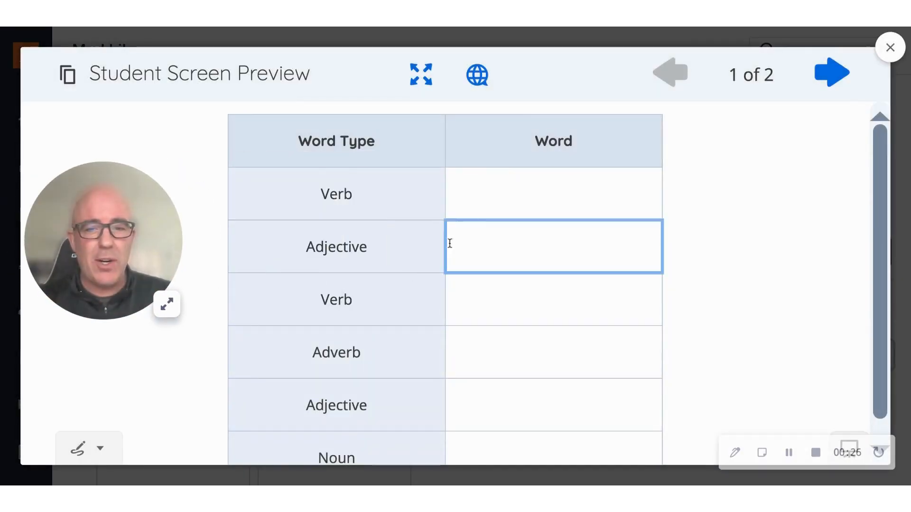
click(499, 205)
text(run)
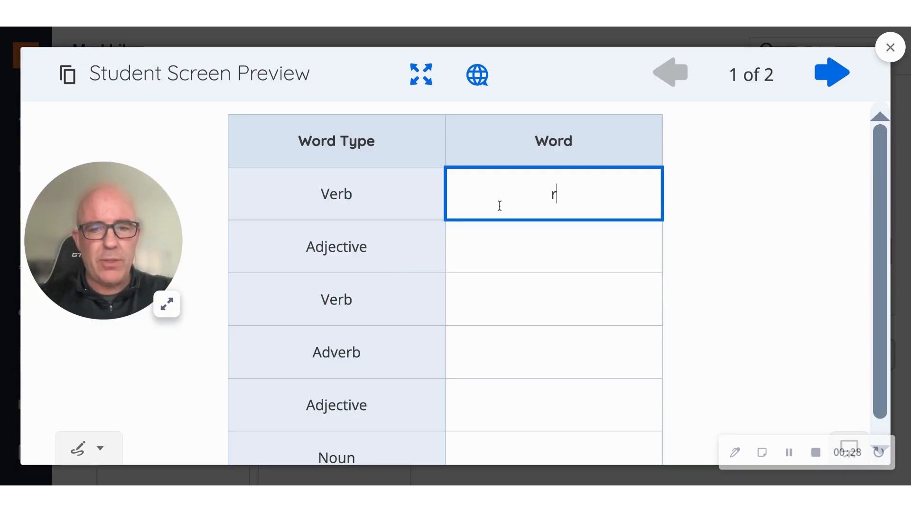
click(544, 255)
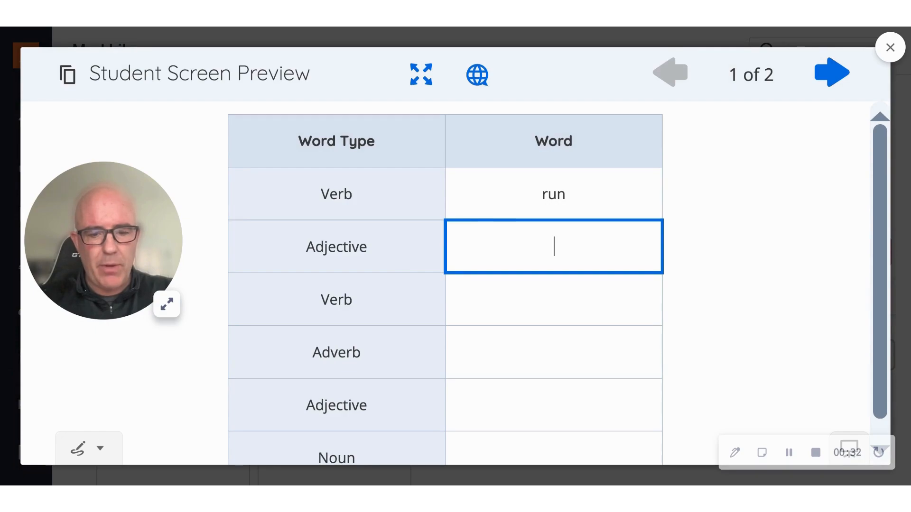
text(red)
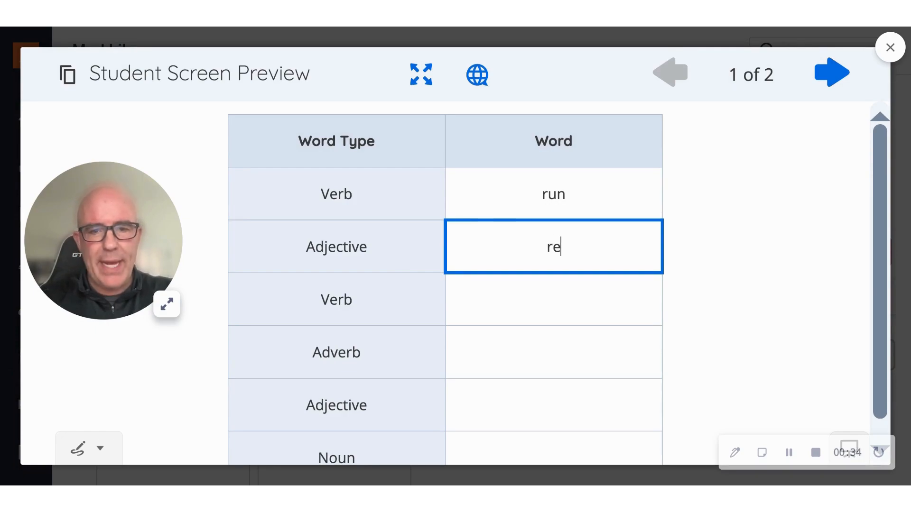
click(569, 305)
scroll(571, 306, down, 1)
text(jump)
Step: Fill the remaining words in the preview table: quickly for the adverb, big for the adjective and pizza for the noun
click(577, 337)
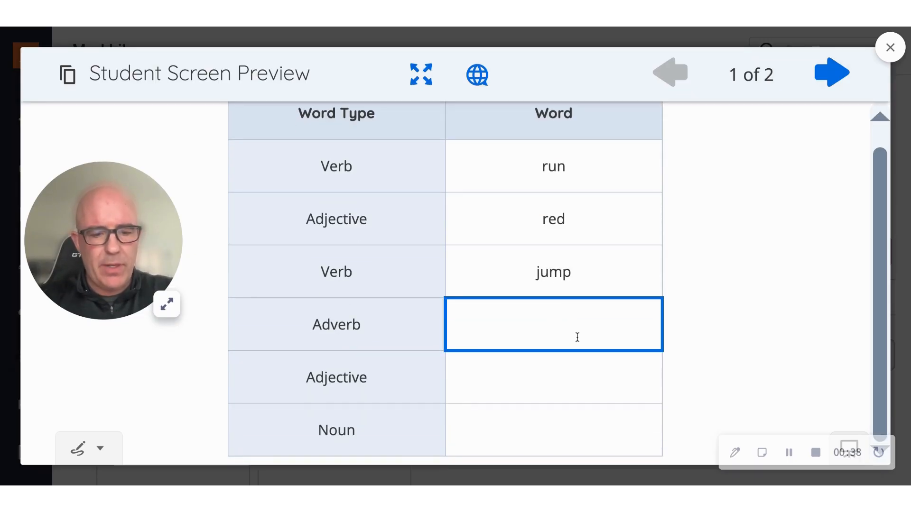
text(quickly)
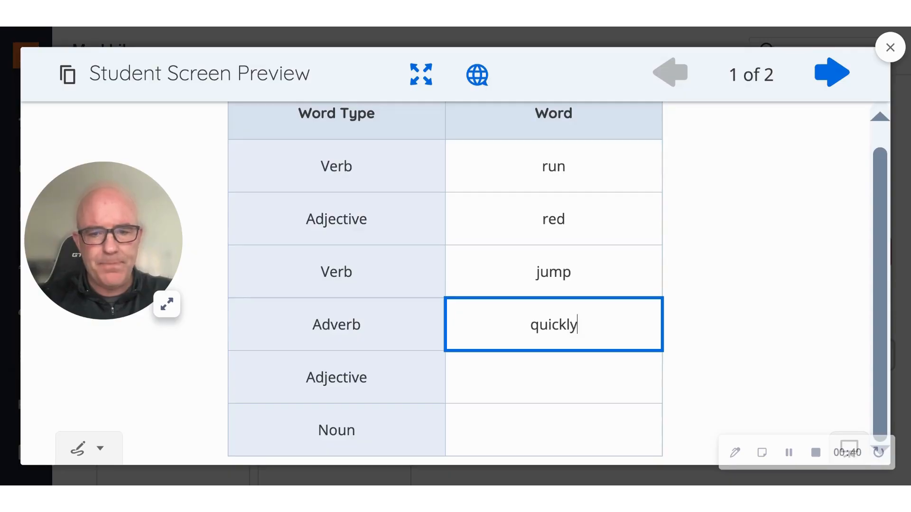
click(605, 373)
text(big)
click(594, 420)
text(pizza)
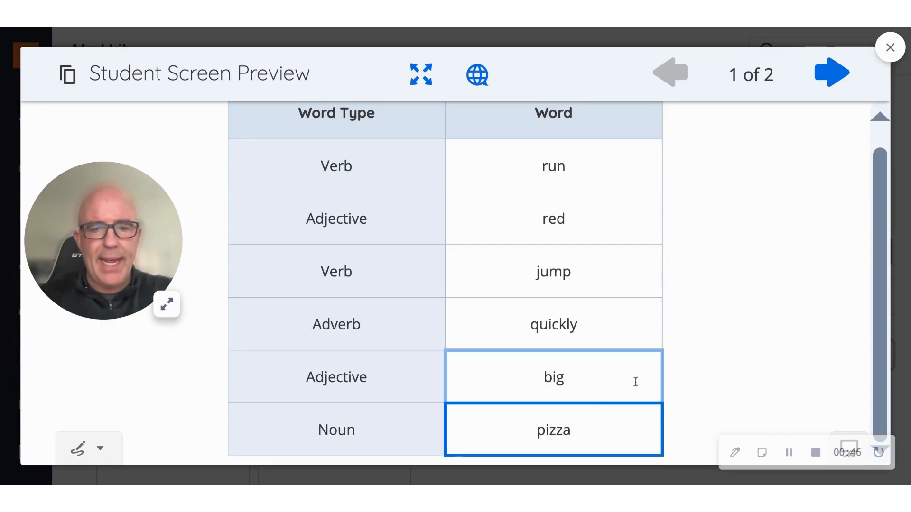
Step: View the completed story on screen 2 of the student preview, then close the preview
click(819, 82)
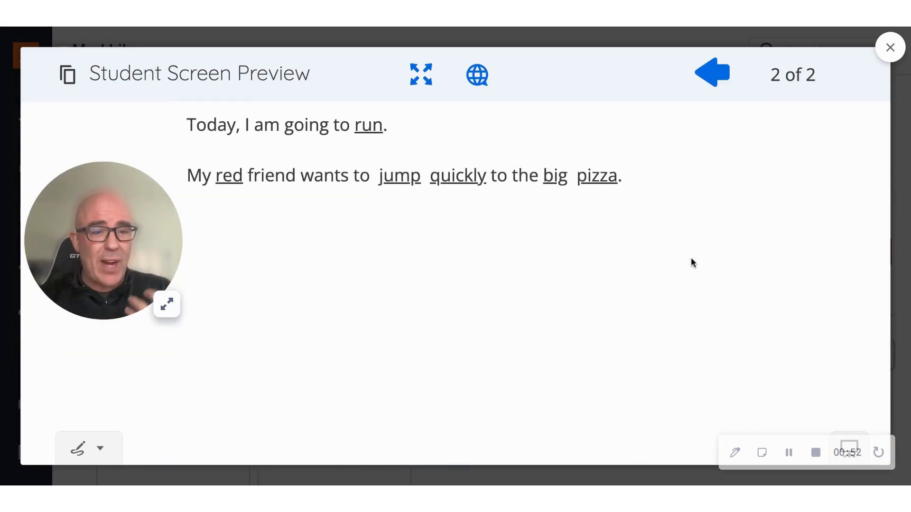
drag(158, 254, 226, 325)
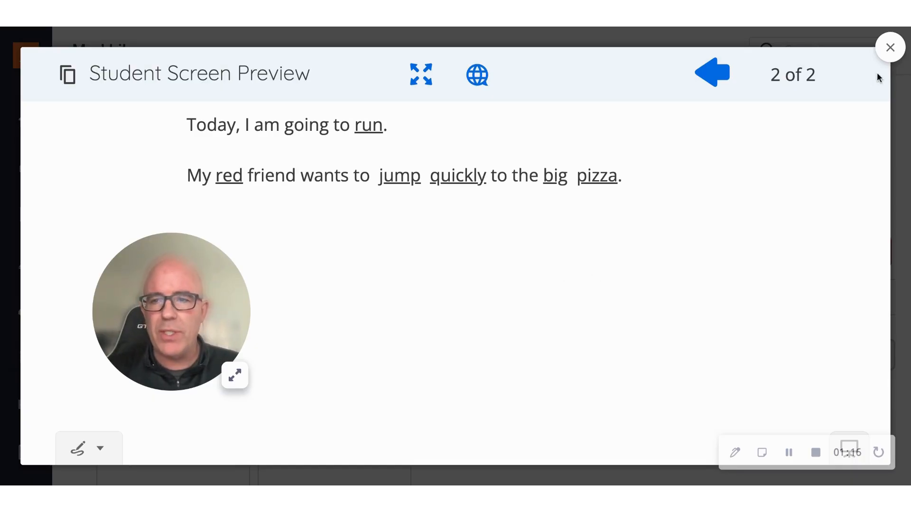
click(888, 59)
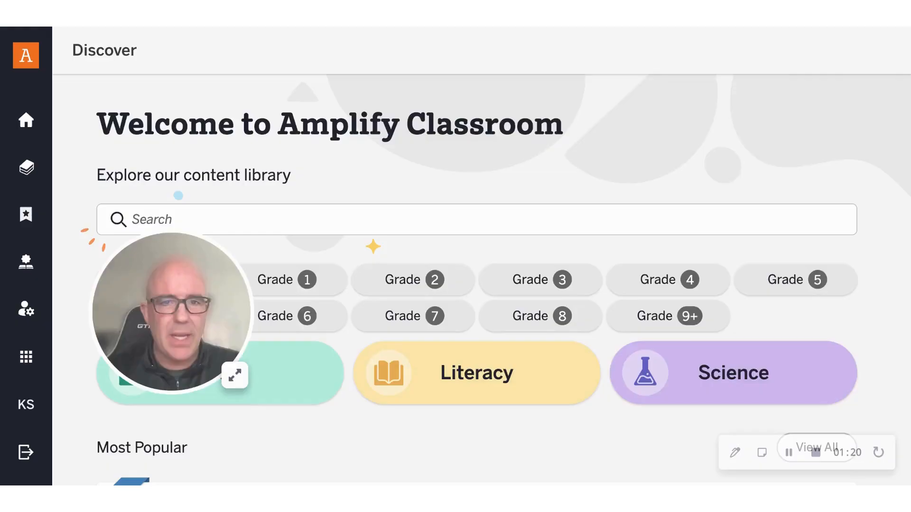
Step: Start a new custom activity and name it MadLib
drag(173, 287, 691, 284)
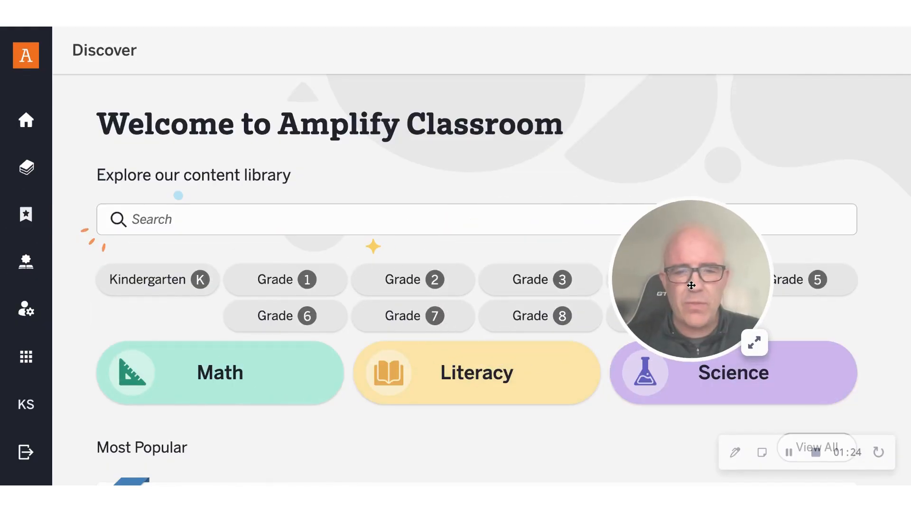
click(37, 226)
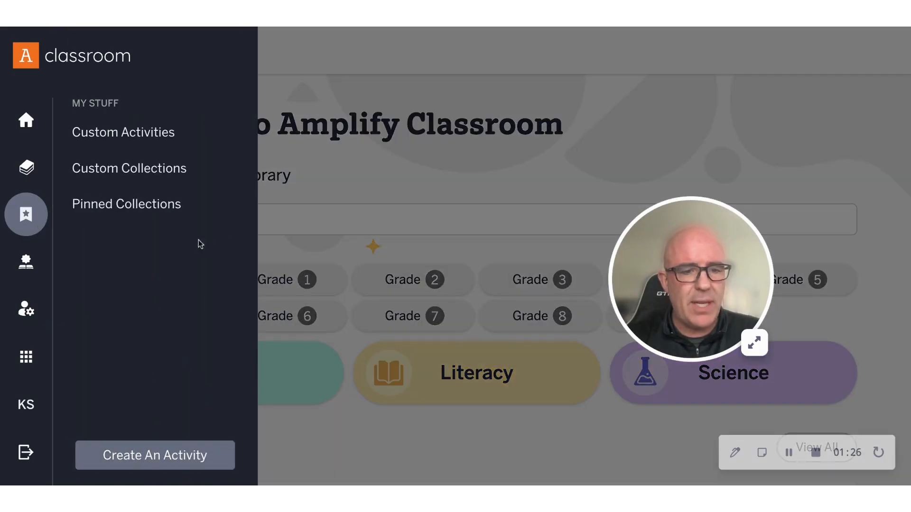
click(150, 455)
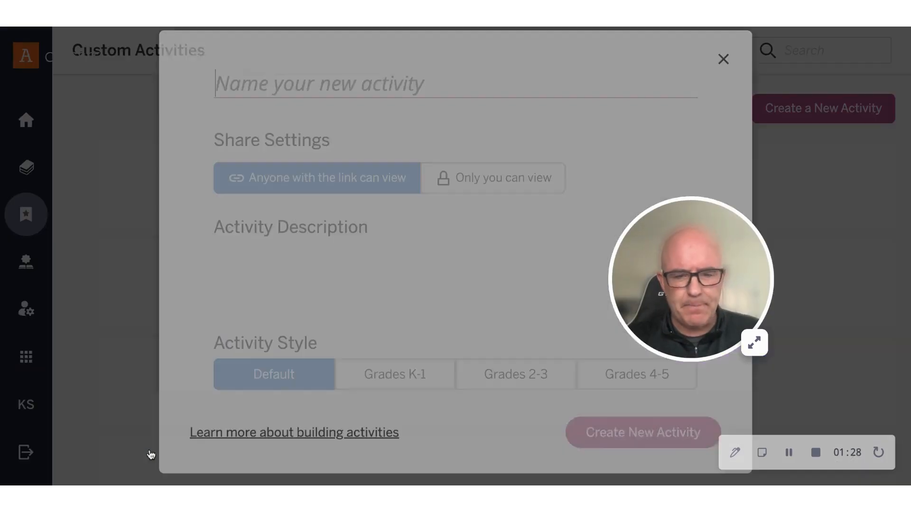
drag(728, 303, 111, 302)
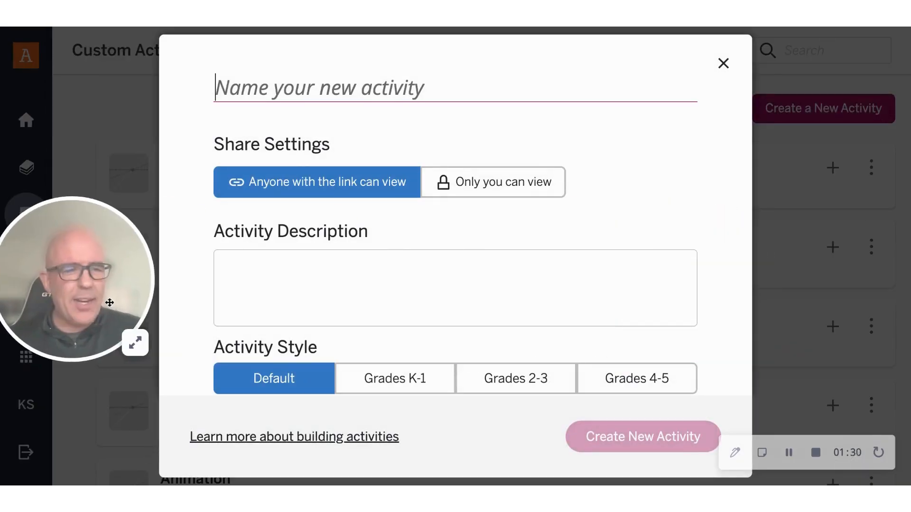
text(Mad)
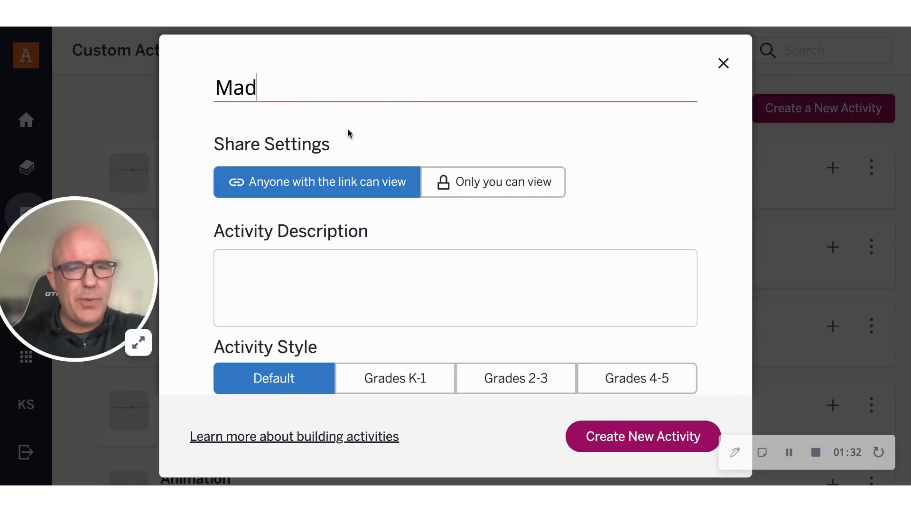
text(Lib)
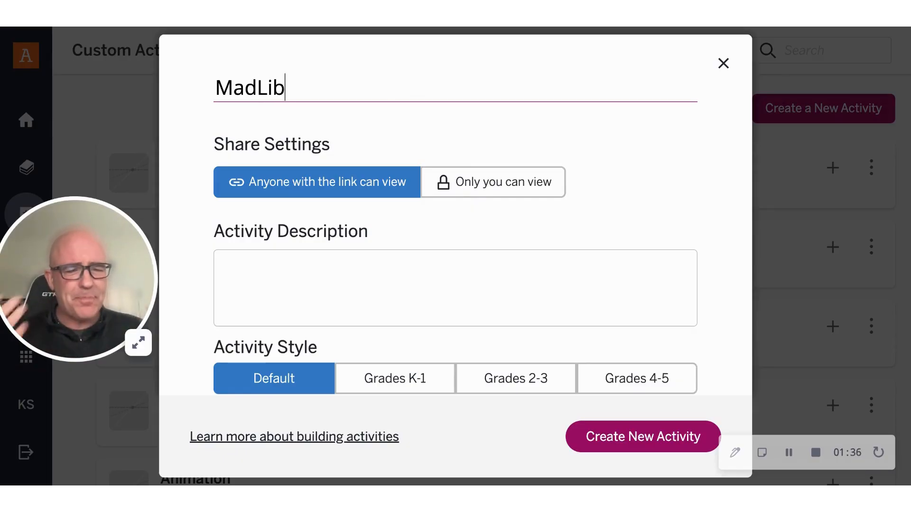
drag(123, 271, 143, 325)
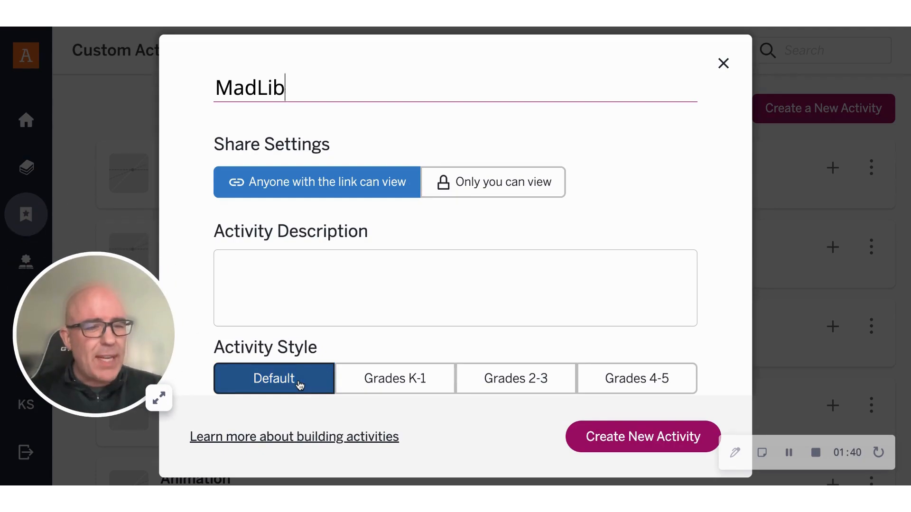
Step: Compare the Grades K-1, Grades 2-3 and Grades 4-5 activity styles and their descriptions
click(360, 388)
click(487, 385)
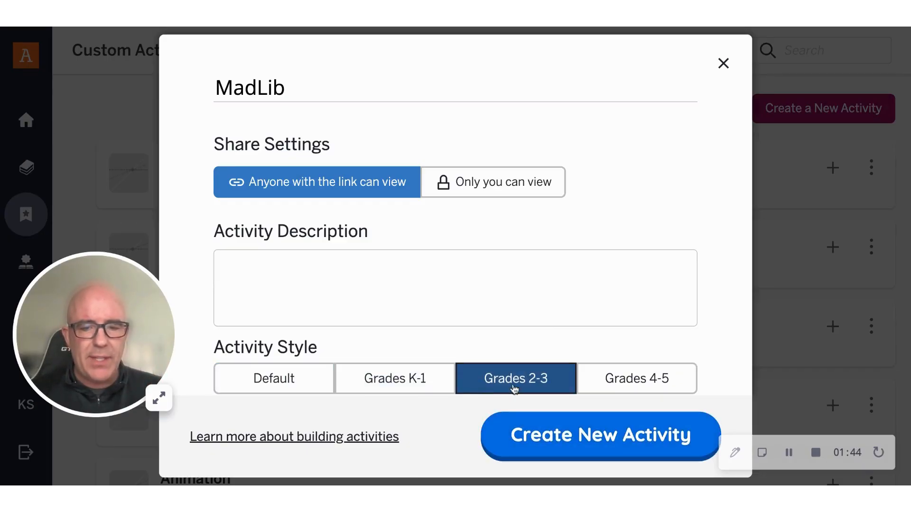
click(585, 384)
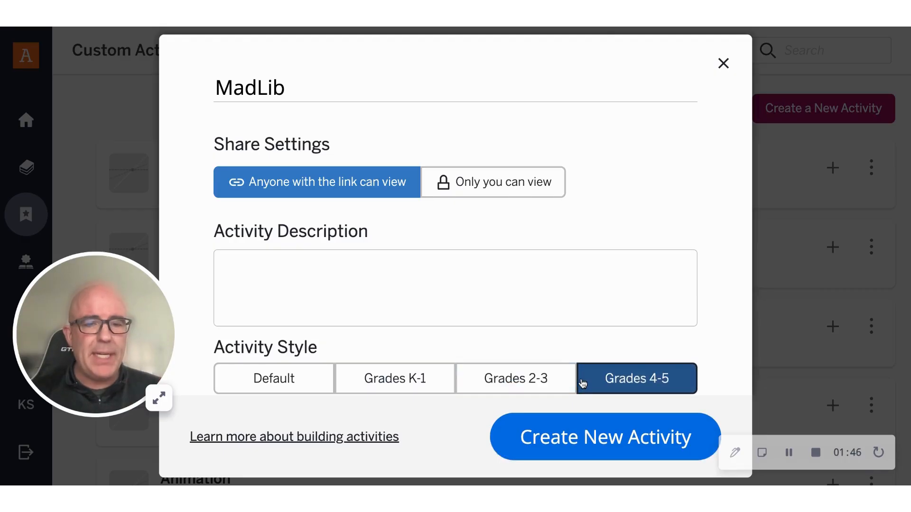
scroll(500, 277, down, 2)
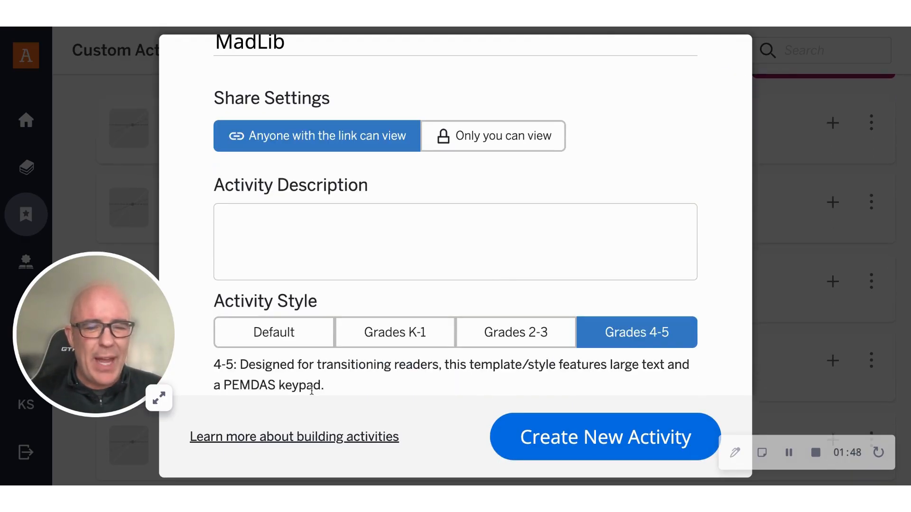
click(467, 344)
click(417, 342)
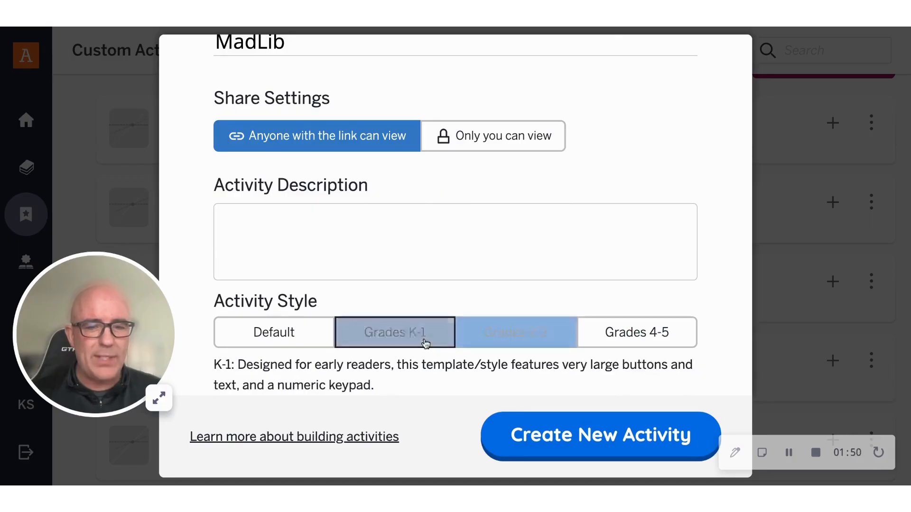
Step: Set the activity style to Grades 4-5 and create the new activity
click(631, 346)
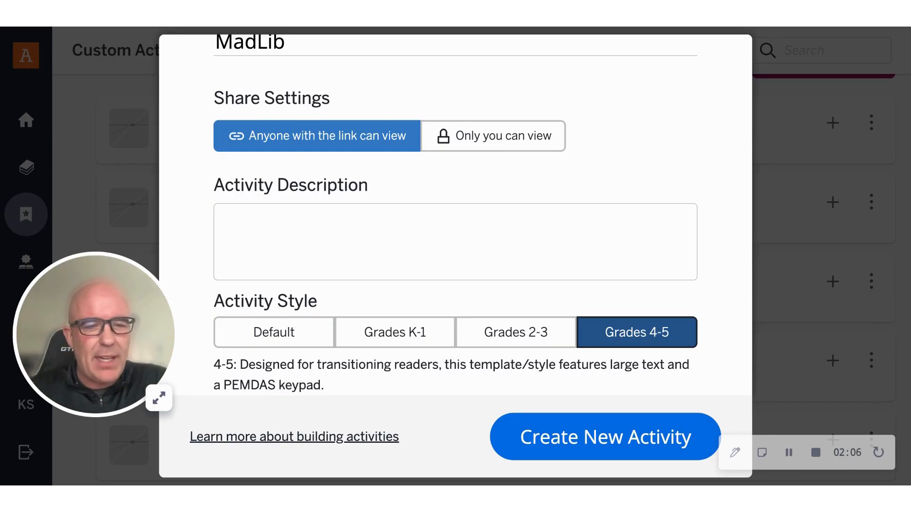
click(577, 439)
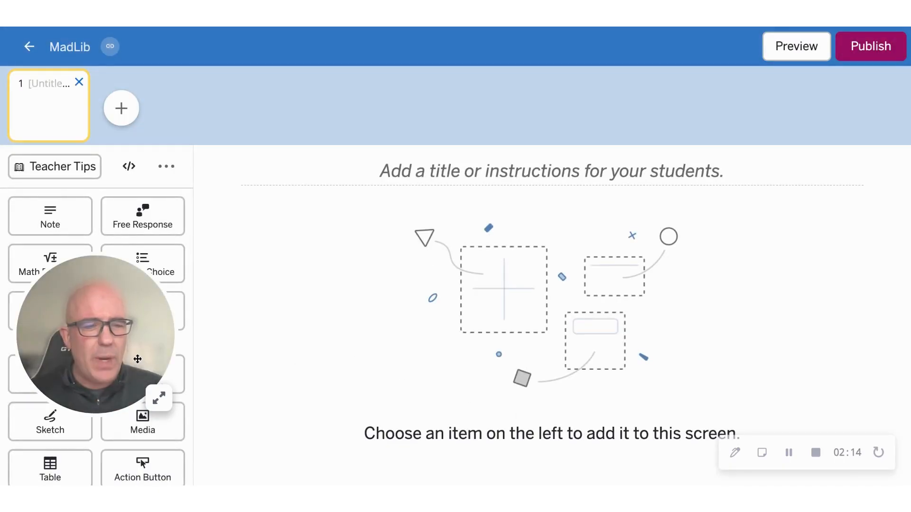
drag(136, 356, 634, 354)
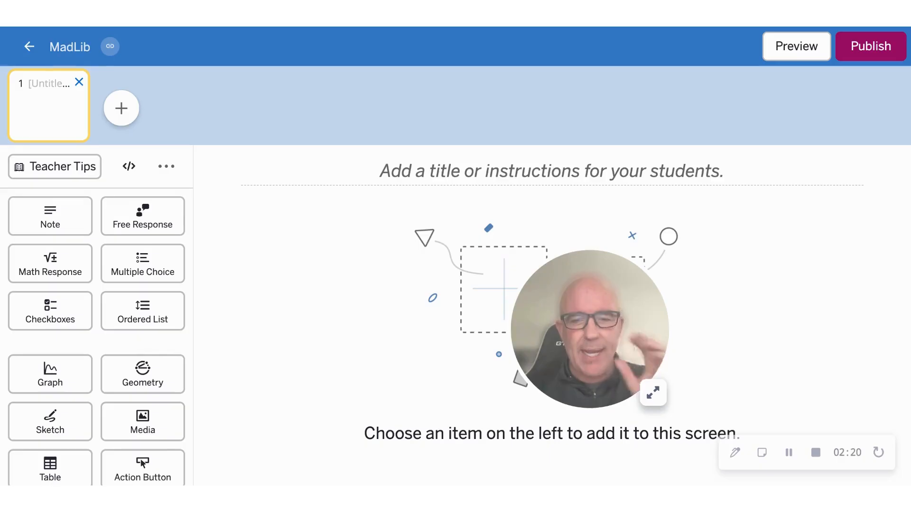
drag(609, 371, 749, 373)
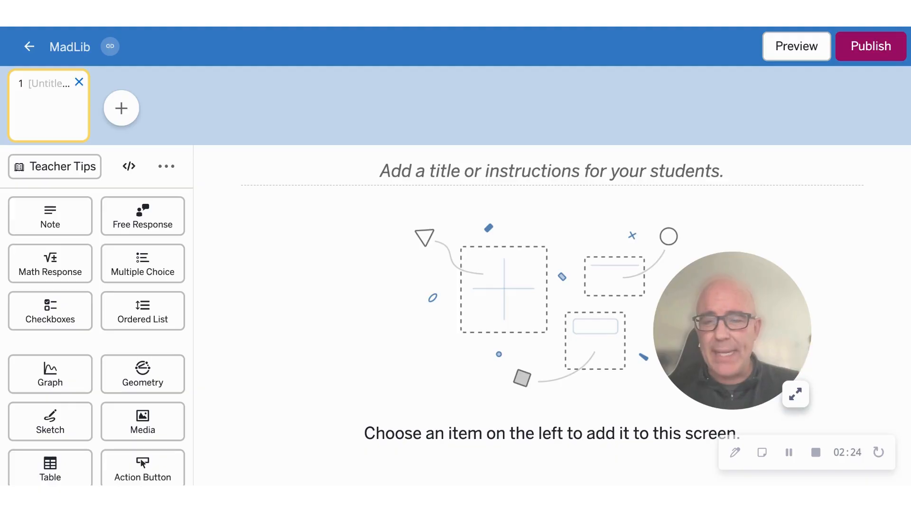
drag(749, 373, 805, 383)
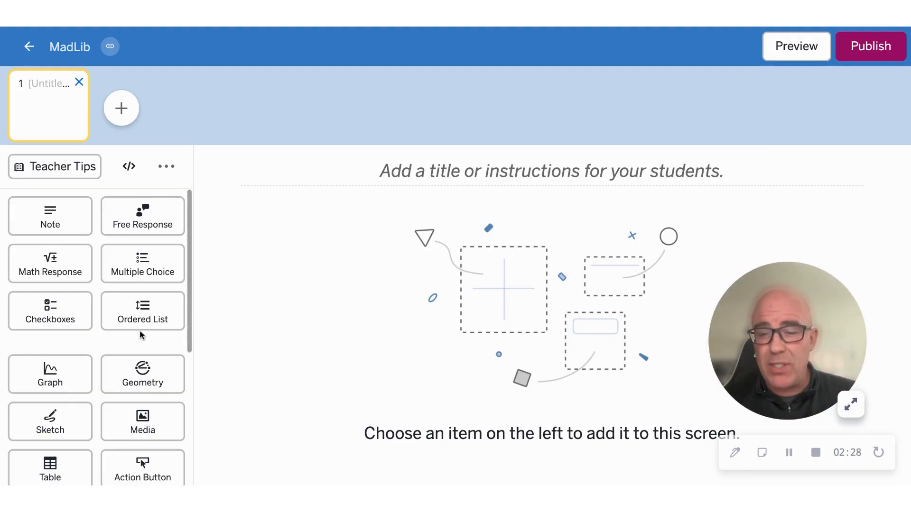
Step: Add a table to screen 1 and title its two columns Word Type and Word
scroll(135, 284, down, 5)
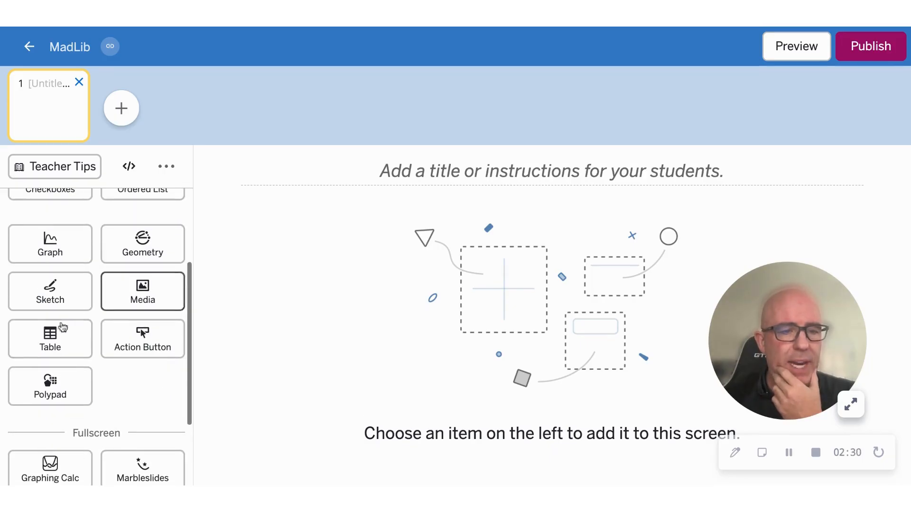
click(57, 335)
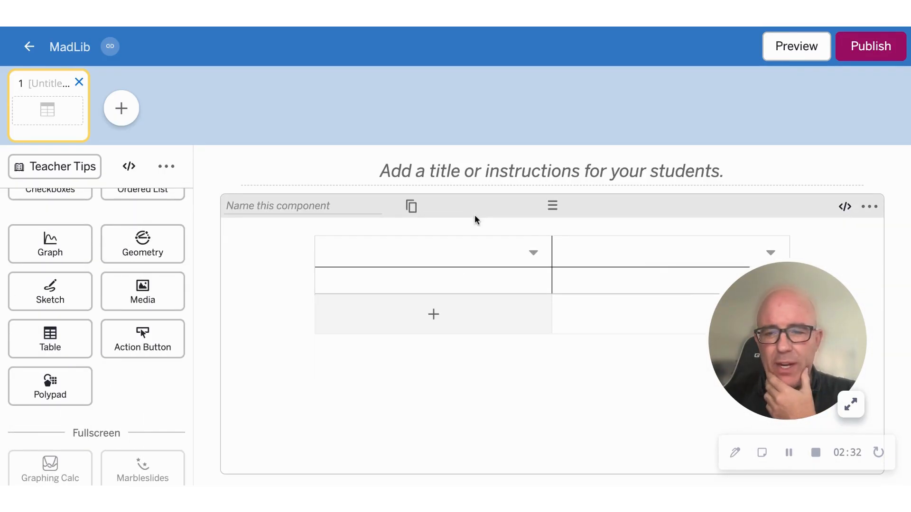
drag(801, 331, 826, 339)
click(482, 257)
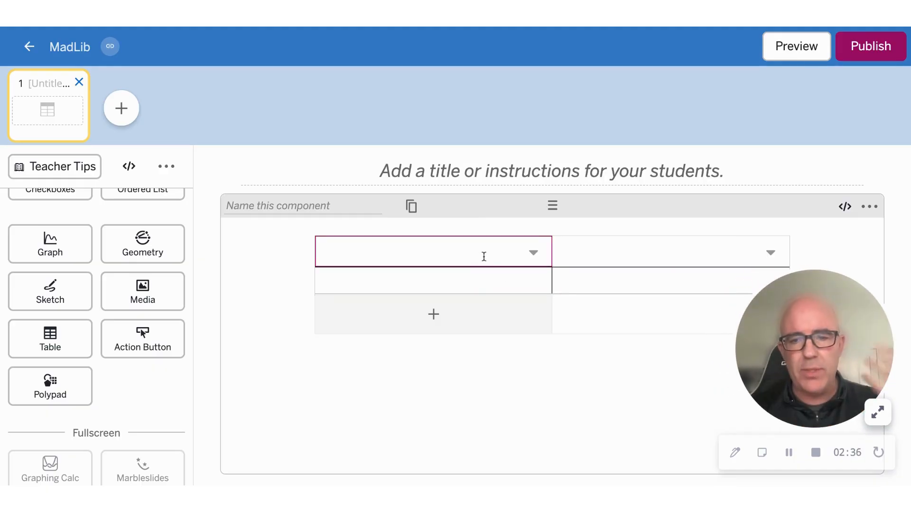
click(484, 257)
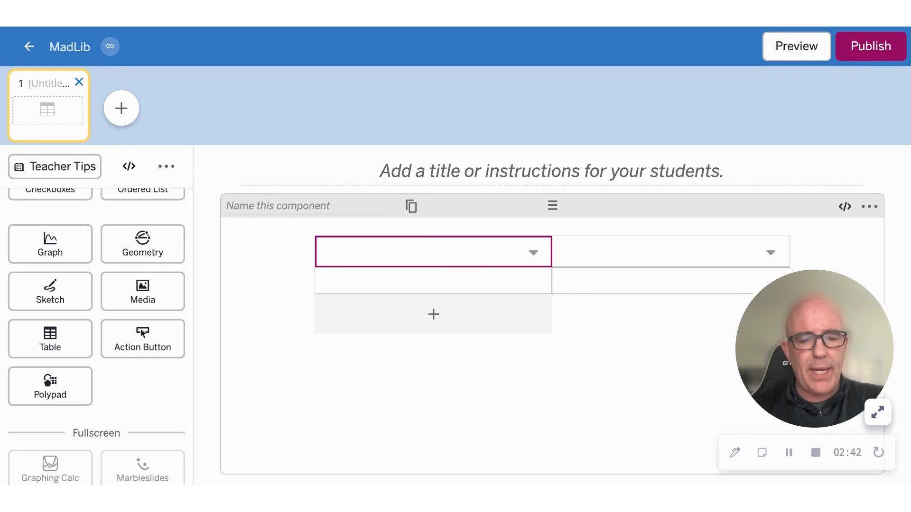
text(Word )
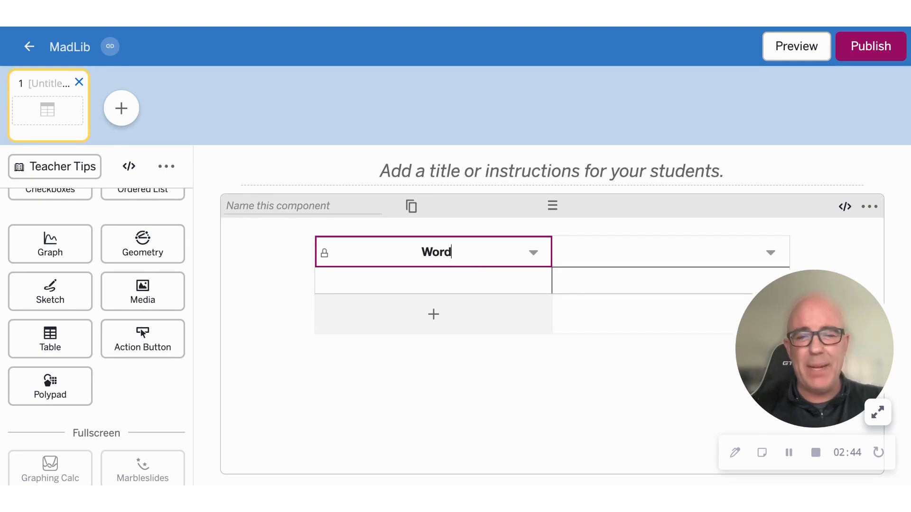
text(Type)
click(594, 255)
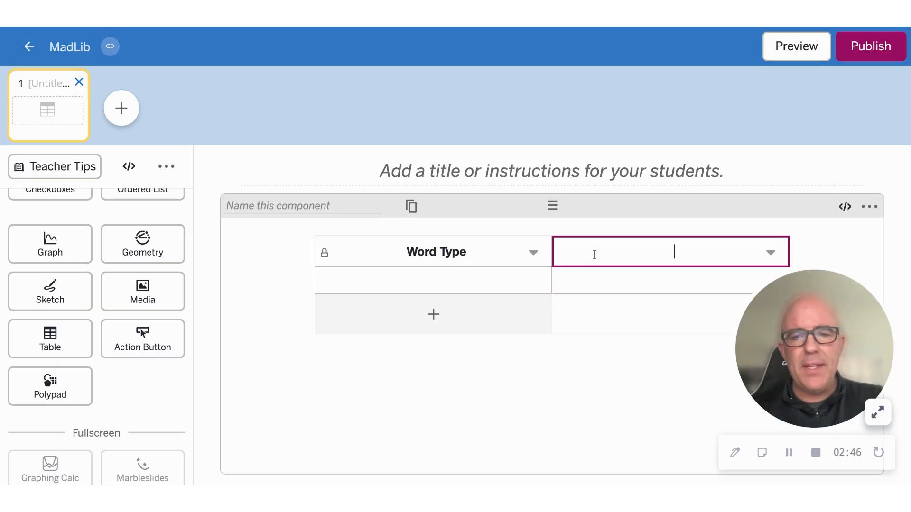
text(Word)
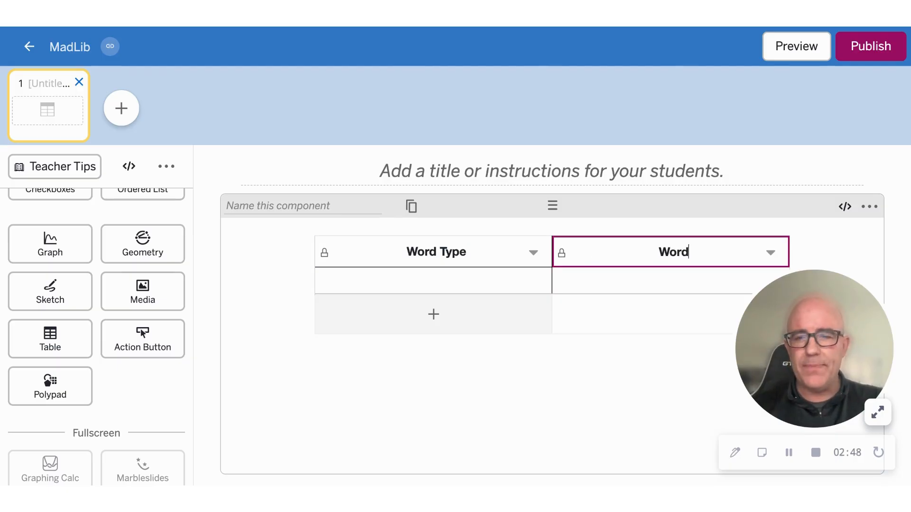
Step: Fill the first four rows of the Word Type column with Verb, Adjective, Verb and Adverb
click(507, 281)
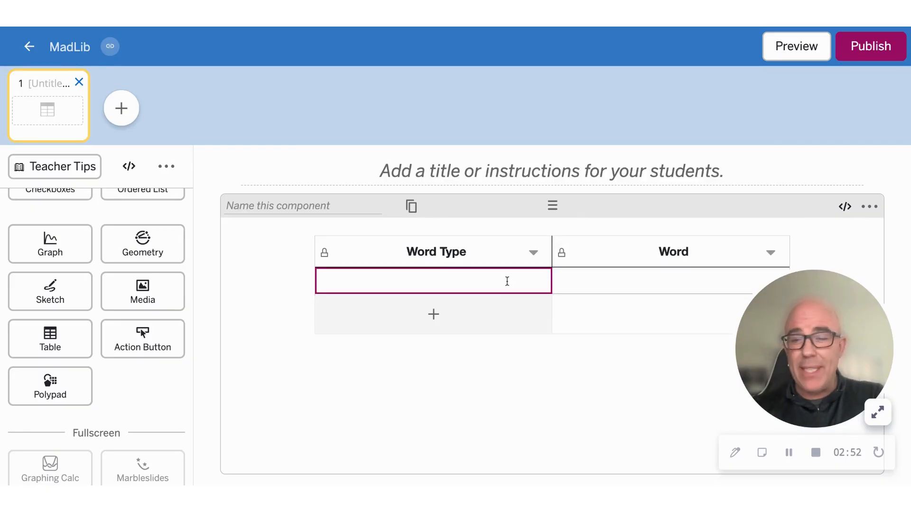
text(Verb)
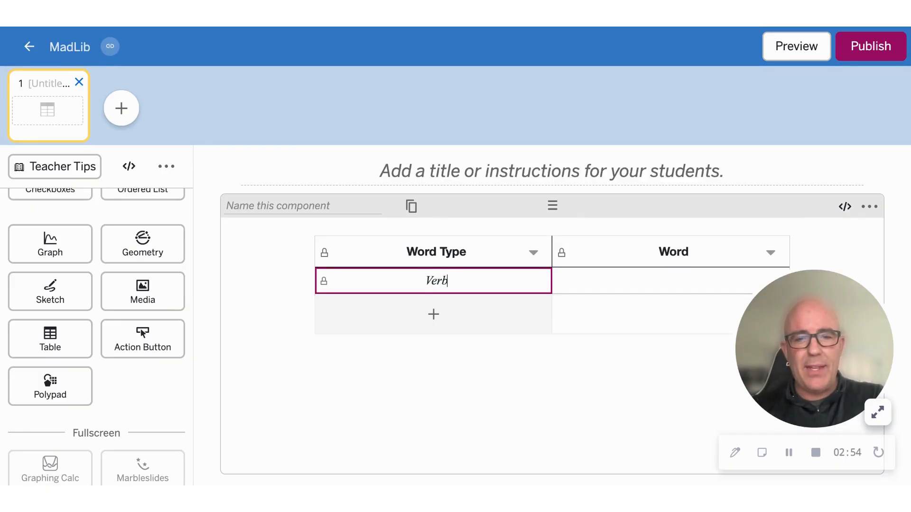
click(464, 315)
text(Adjective)
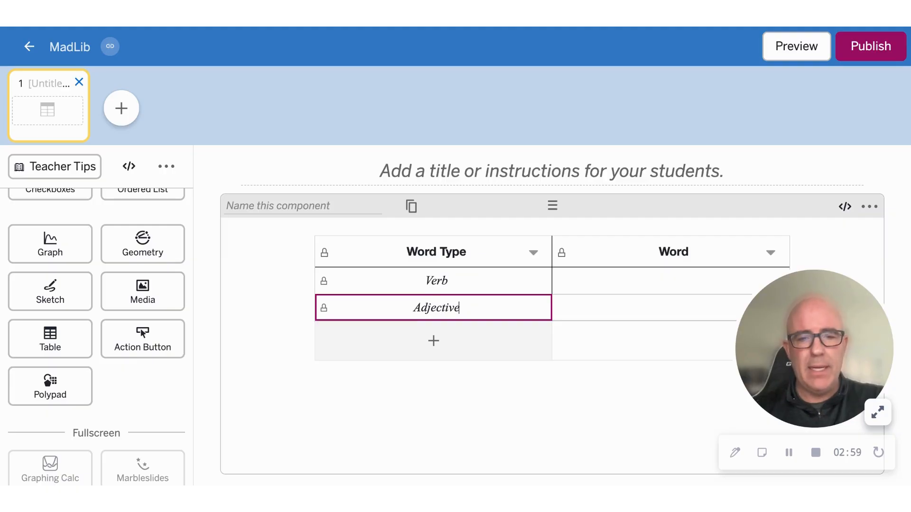
click(449, 347)
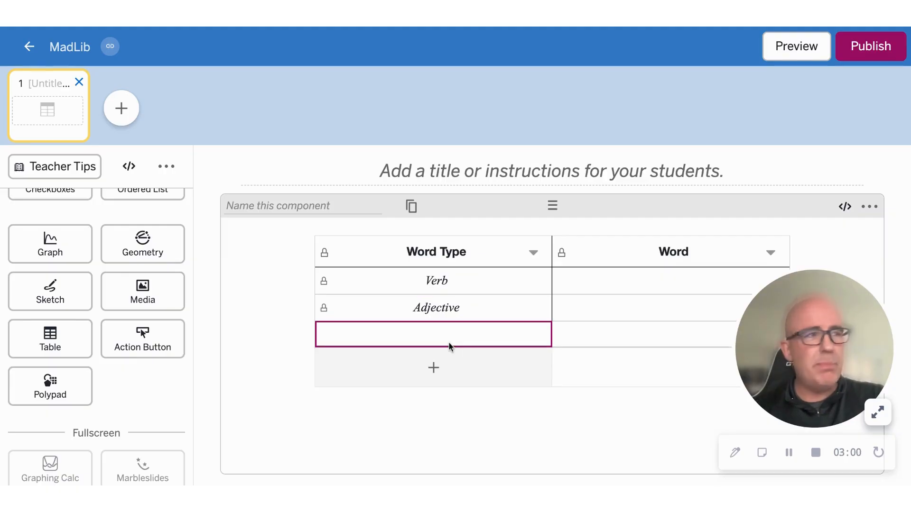
text(Verb)
click(435, 370)
text(Adverb)
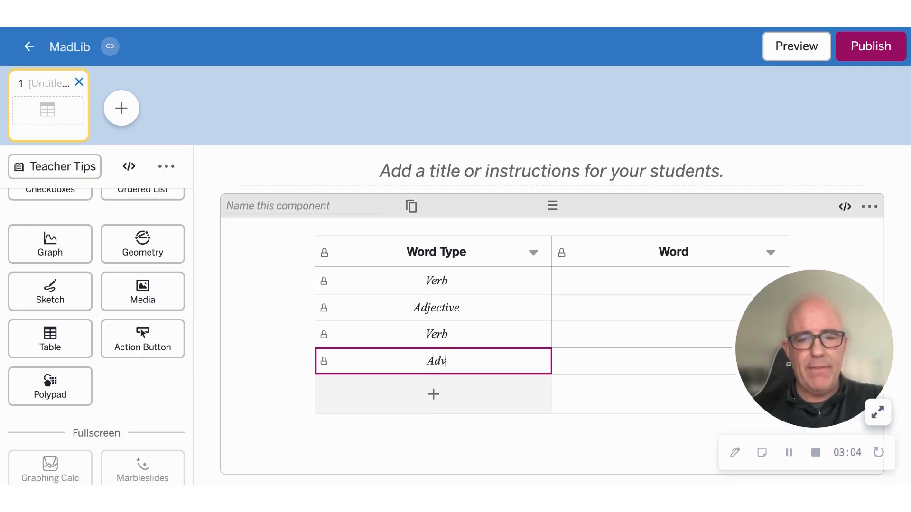
Step: Add two more rows to the Word Type column, reading Adjective and Noun
click(438, 387)
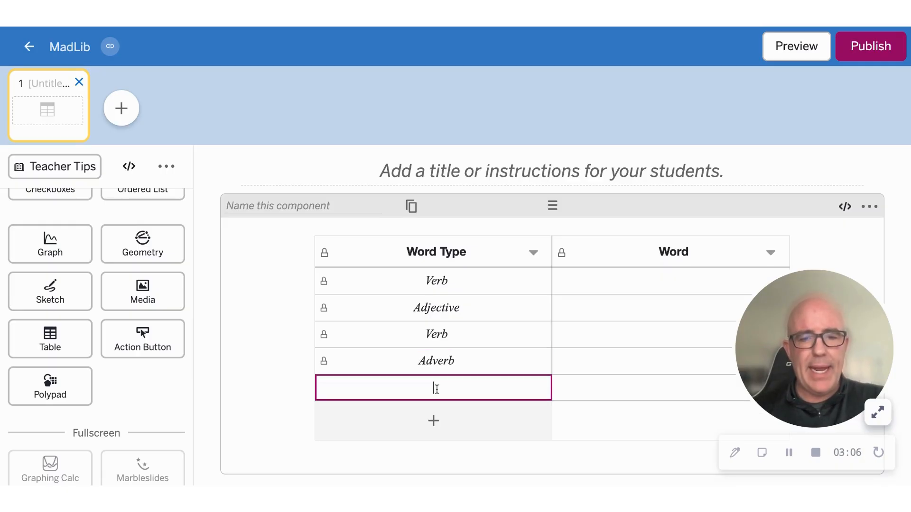
text(Adjective)
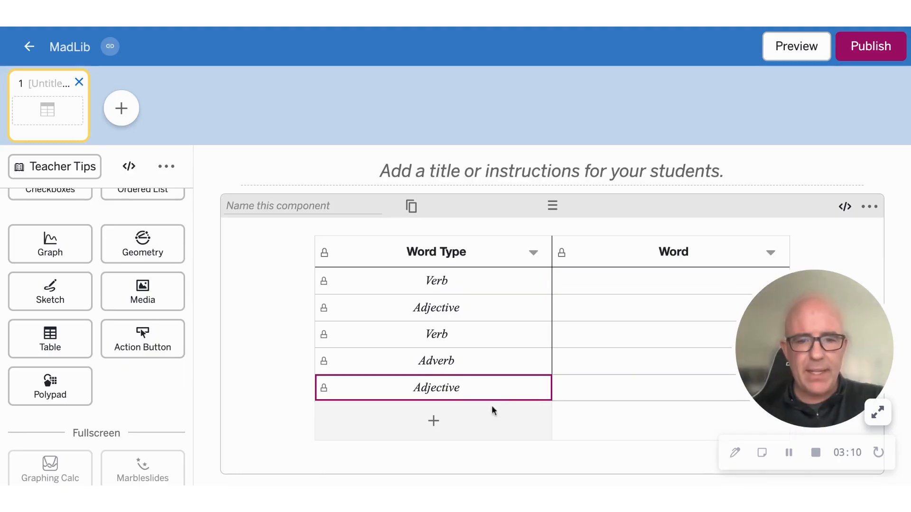
click(478, 420)
text(noun)
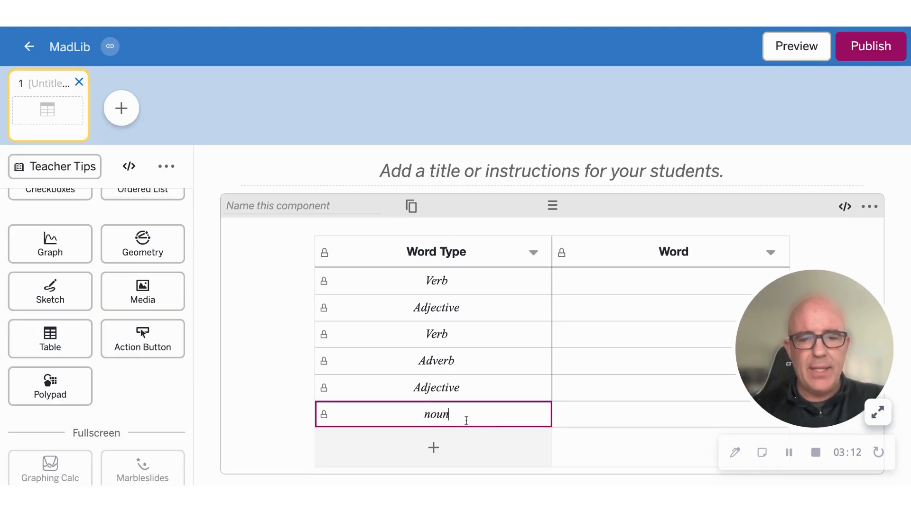
key(BackSpace)
key(BackSpace)
text(Noun)
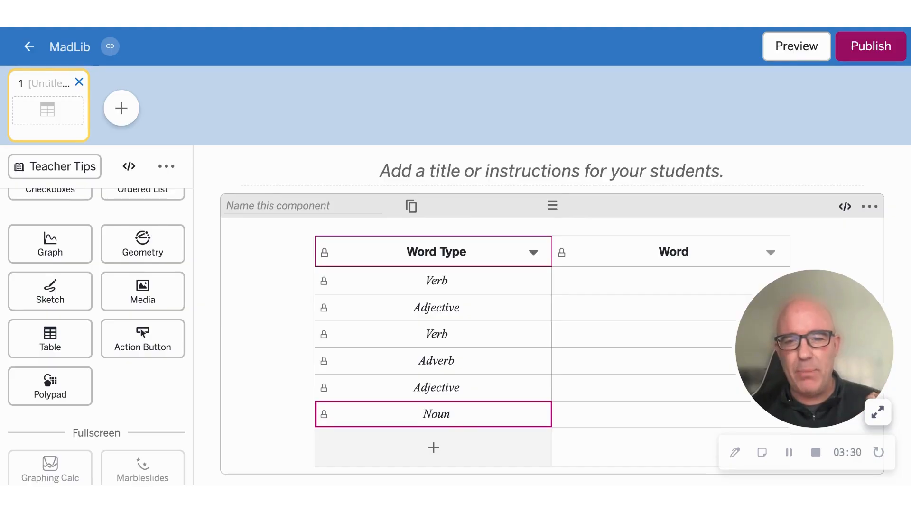
Step: Format both the Word Type and the Word columns of the table as text
click(534, 255)
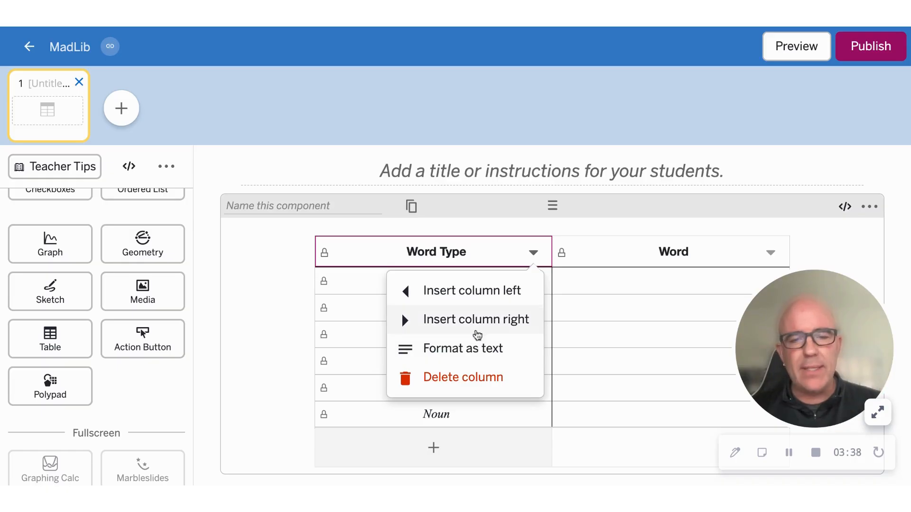
click(460, 352)
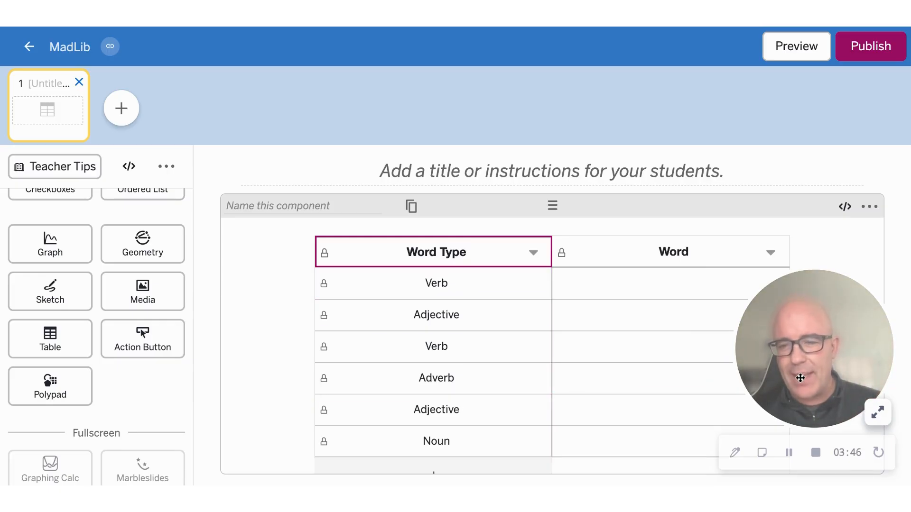
drag(834, 342, 225, 346)
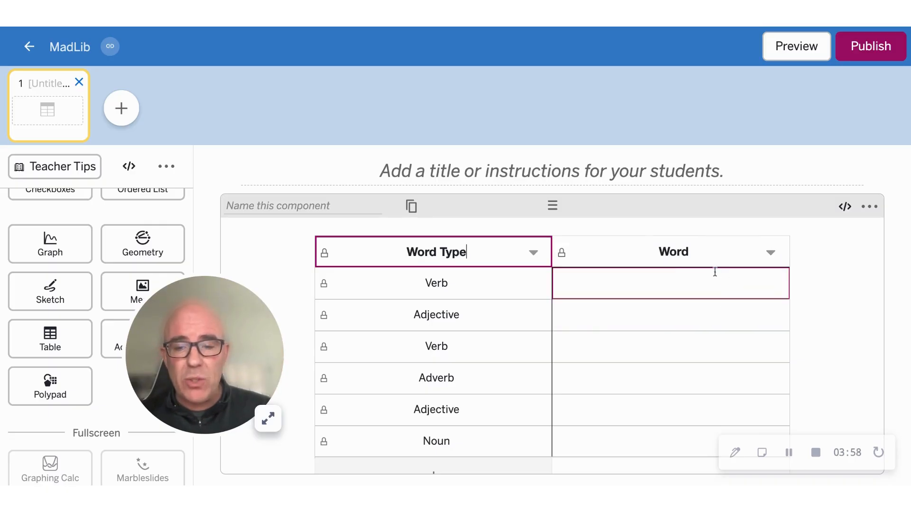
click(770, 254)
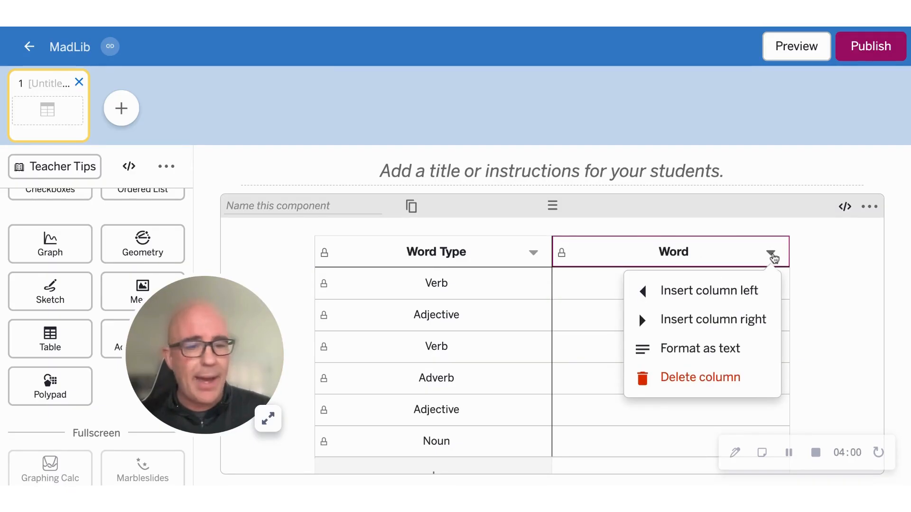
click(724, 349)
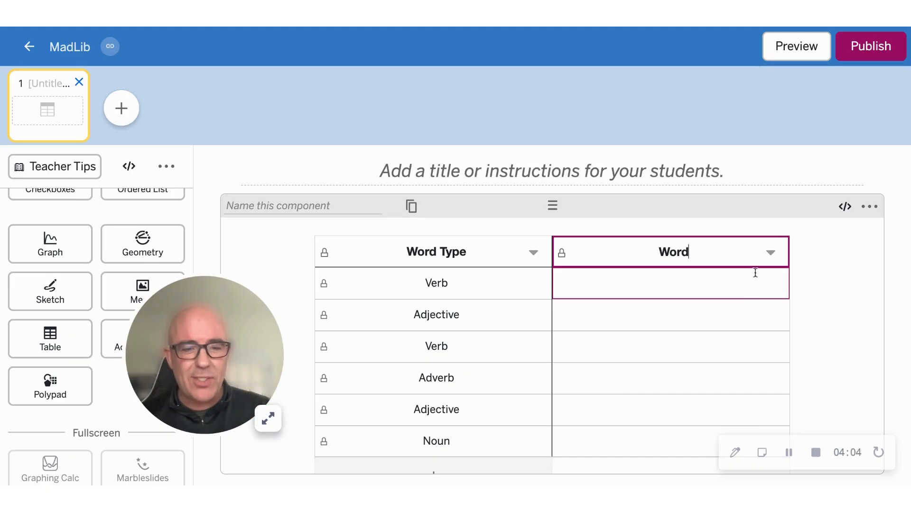
click(770, 253)
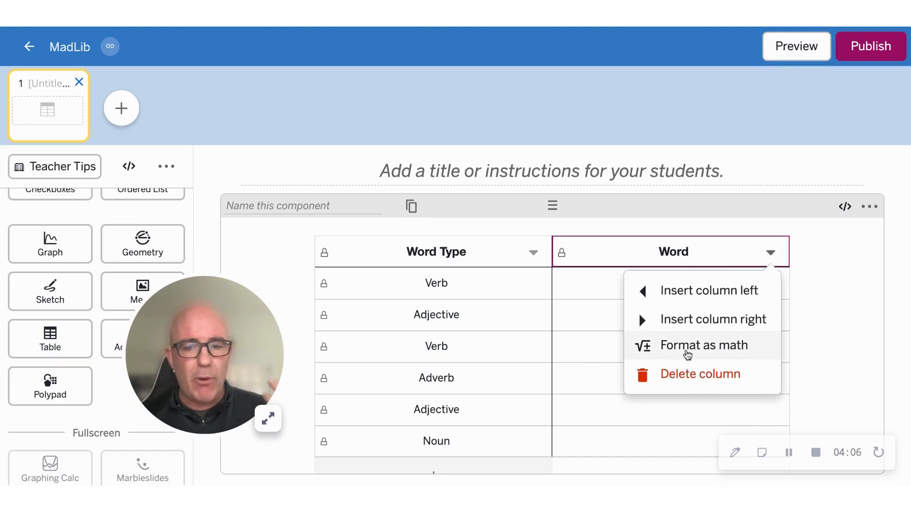
click(753, 233)
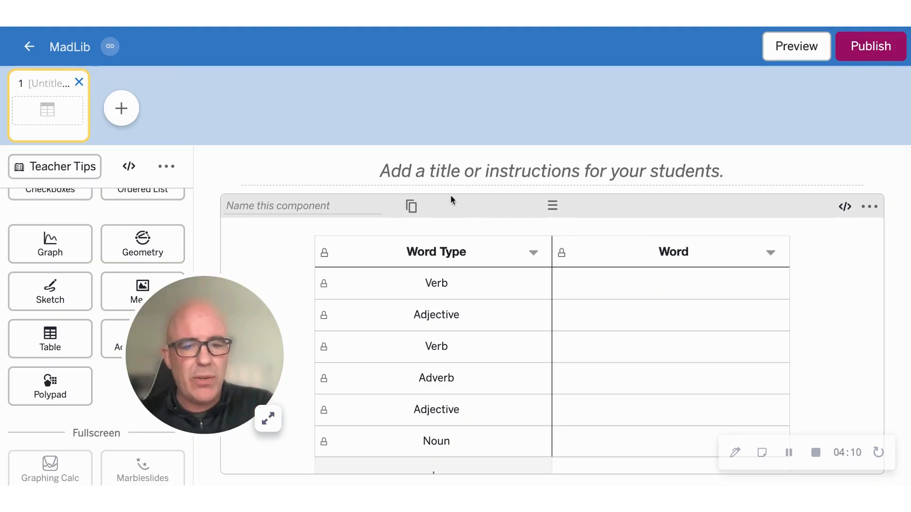
Step: Name the table component table1
drag(236, 329, 160, 329)
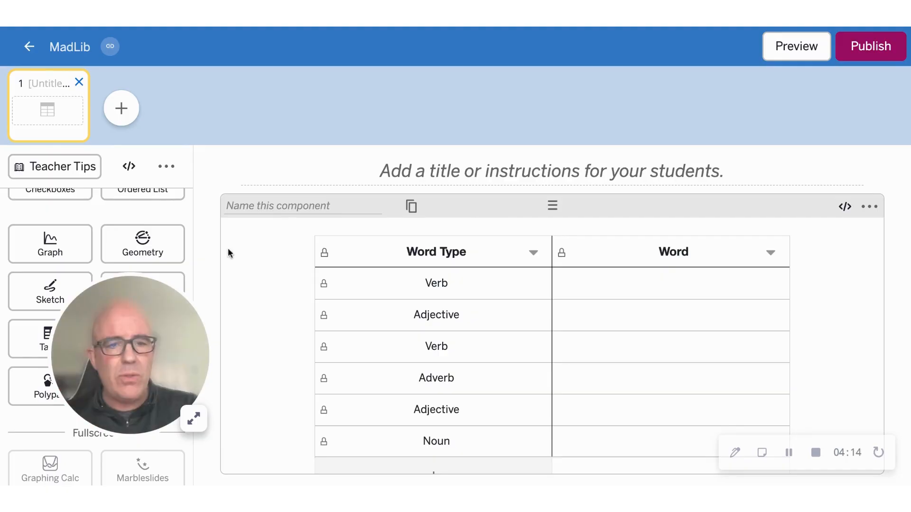
click(267, 211)
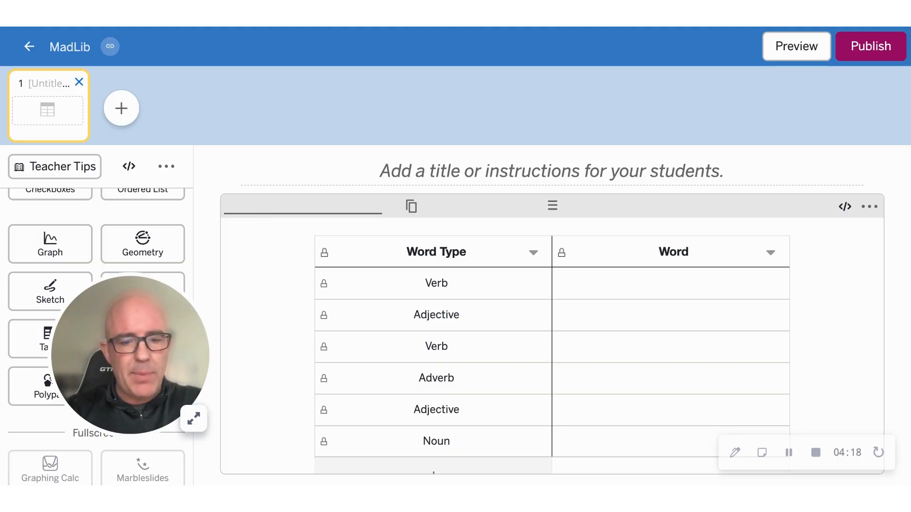
text(table1)
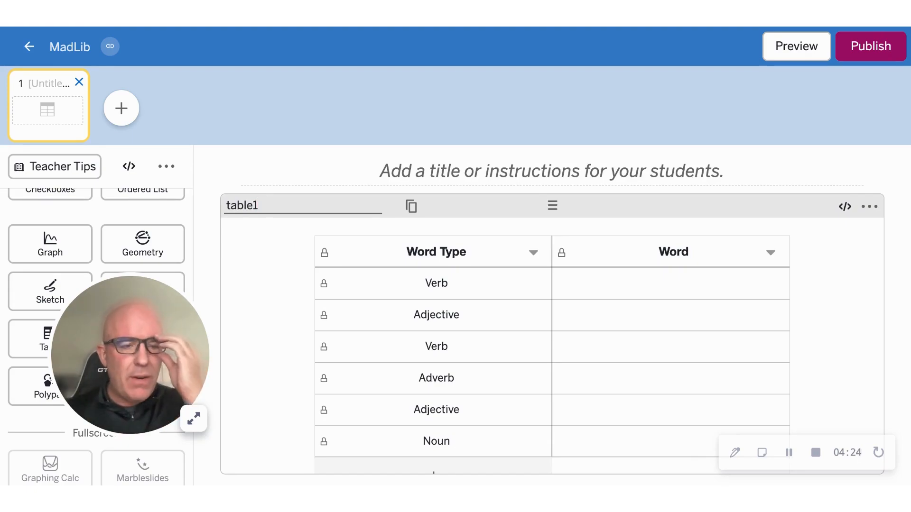
drag(158, 325, 133, 344)
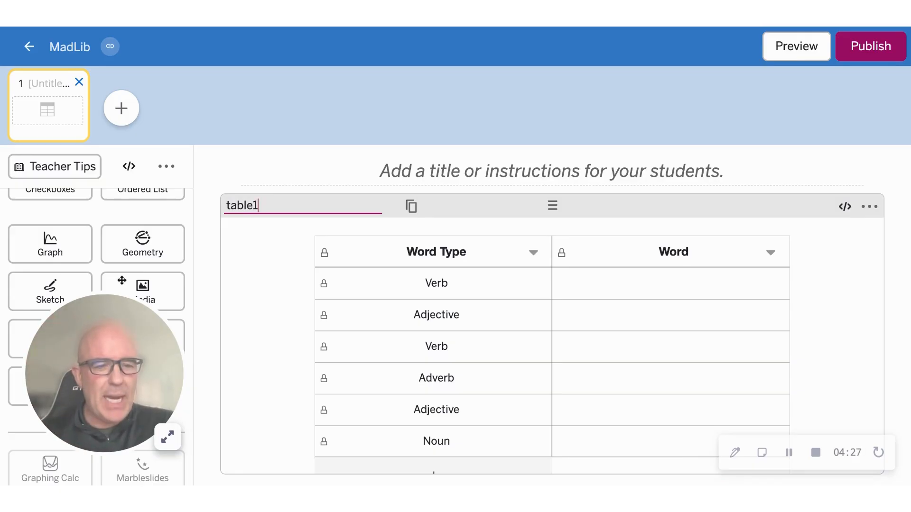
Step: Add a second screen to the activity and place a Note component on it
click(121, 108)
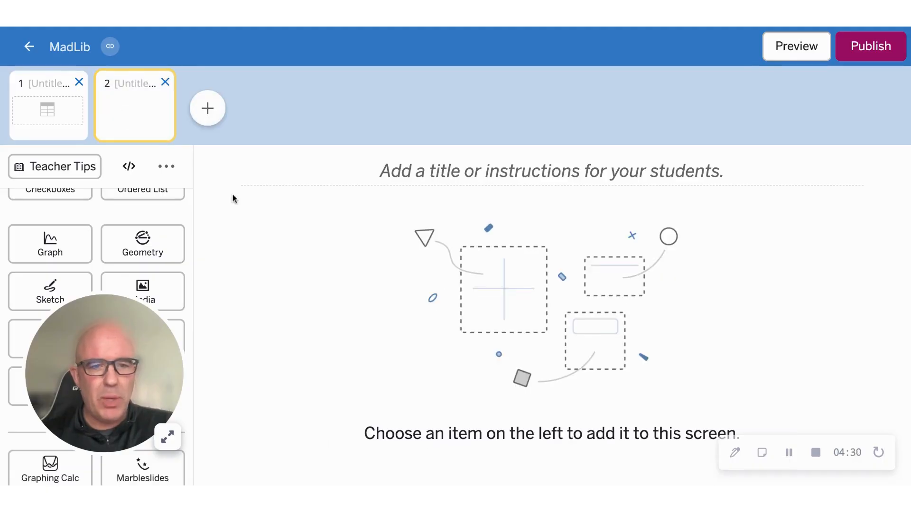
drag(127, 355, 184, 354)
scroll(143, 265, up, 3)
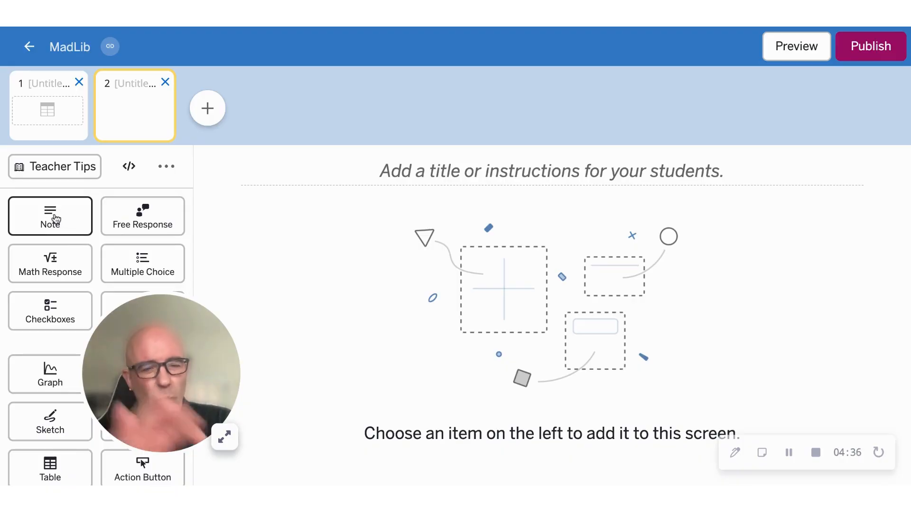
click(56, 219)
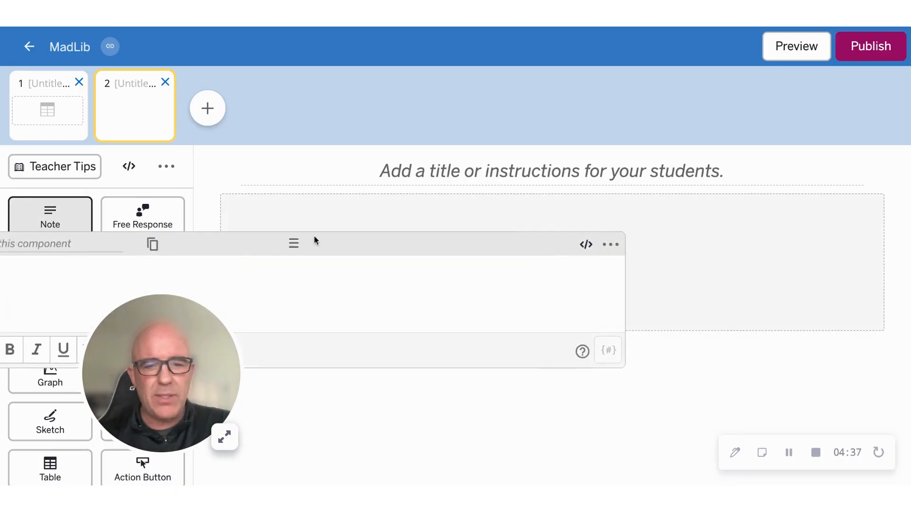
drag(586, 213, 590, 208)
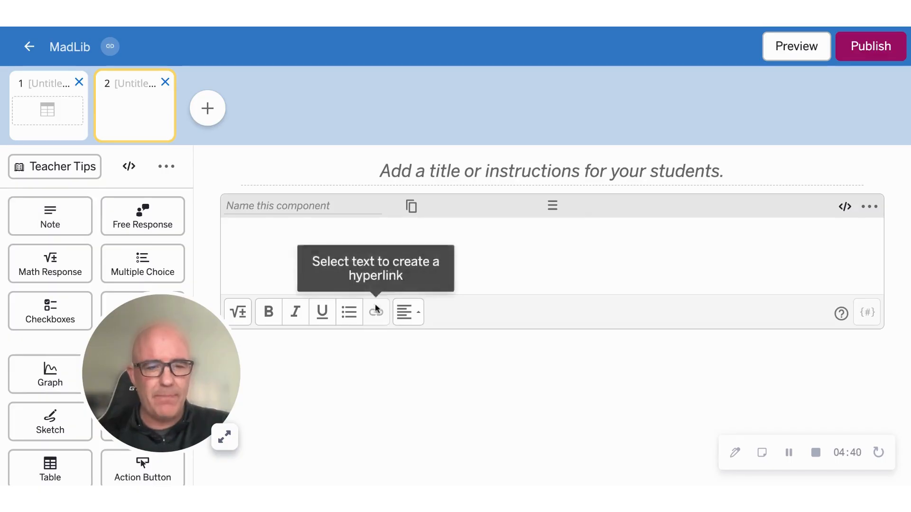
drag(230, 388, 201, 386)
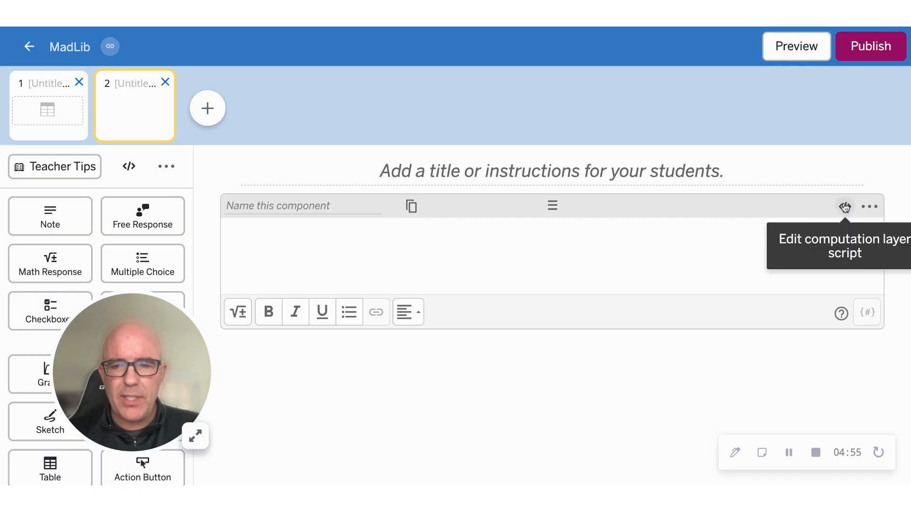
Step: In the note's computation layer script, define the first verb variable with the line verb1=table1.cellContent(1,2)
click(847, 208)
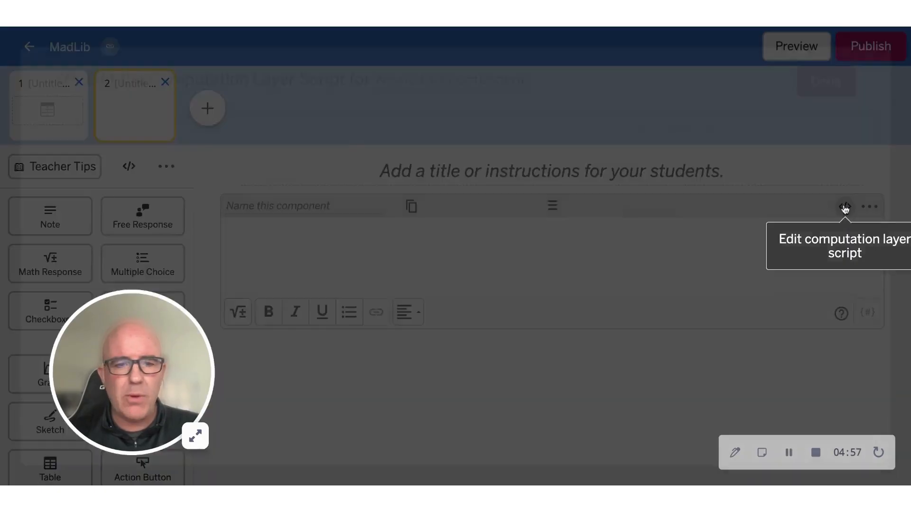
drag(160, 404, 527, 390)
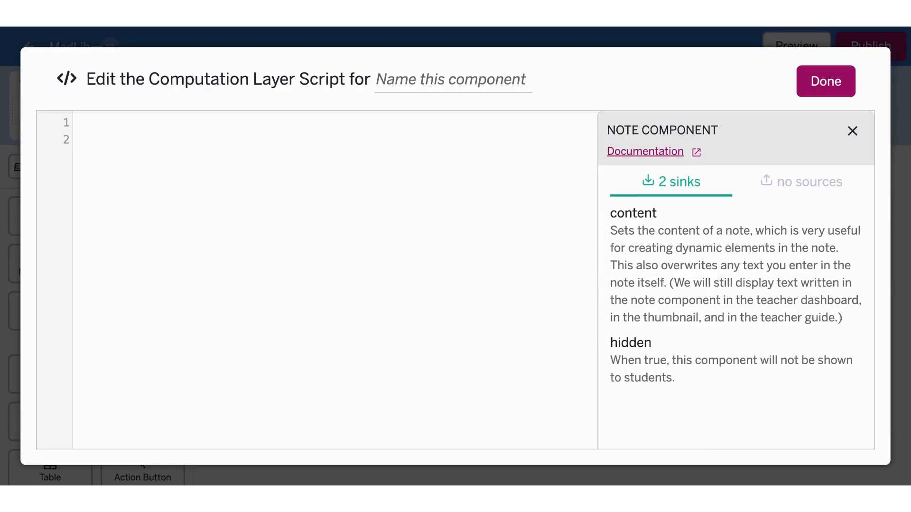
text(verb1)
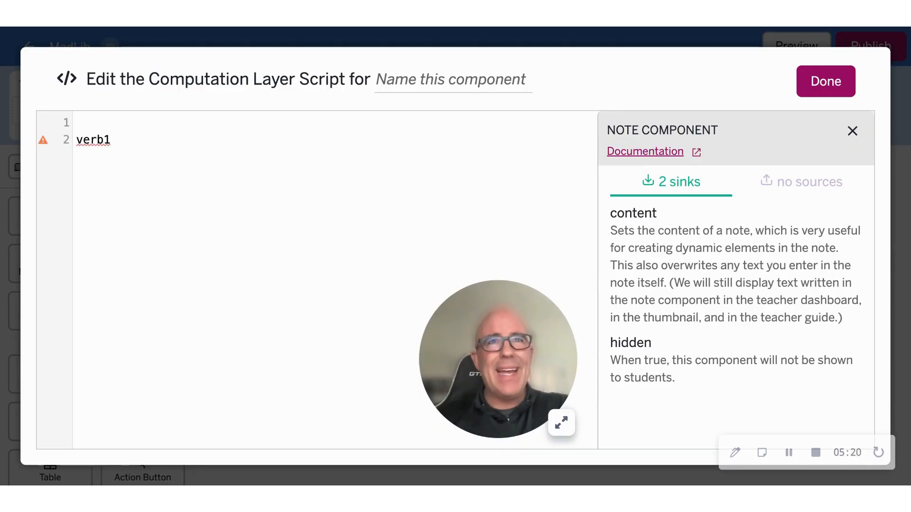
text(=)
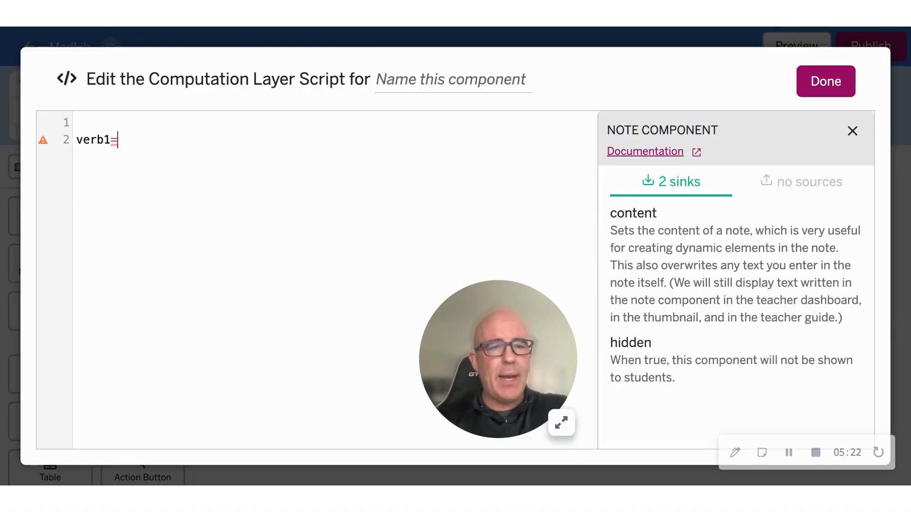
text(t)
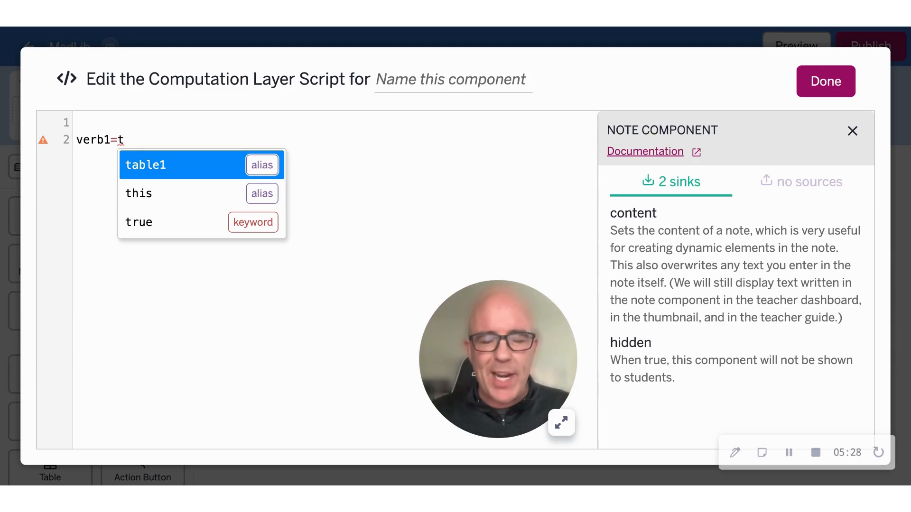
key(Return)
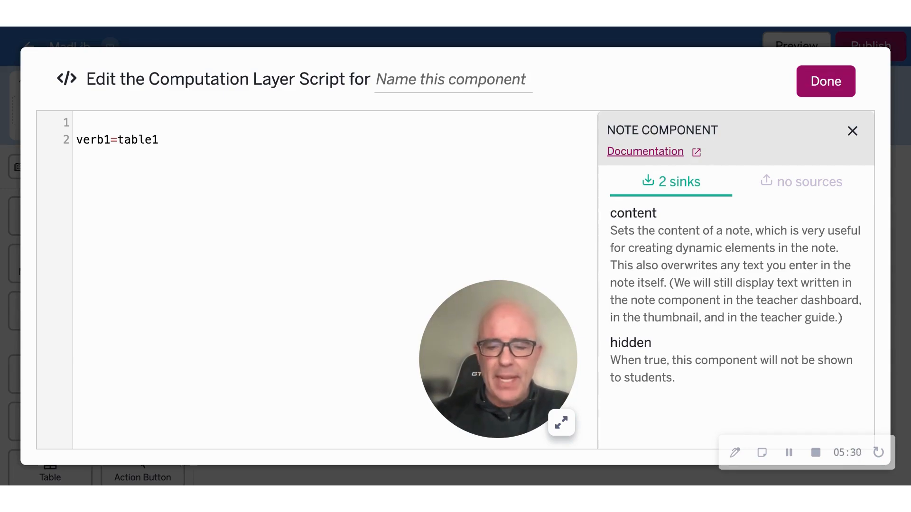
text(.)
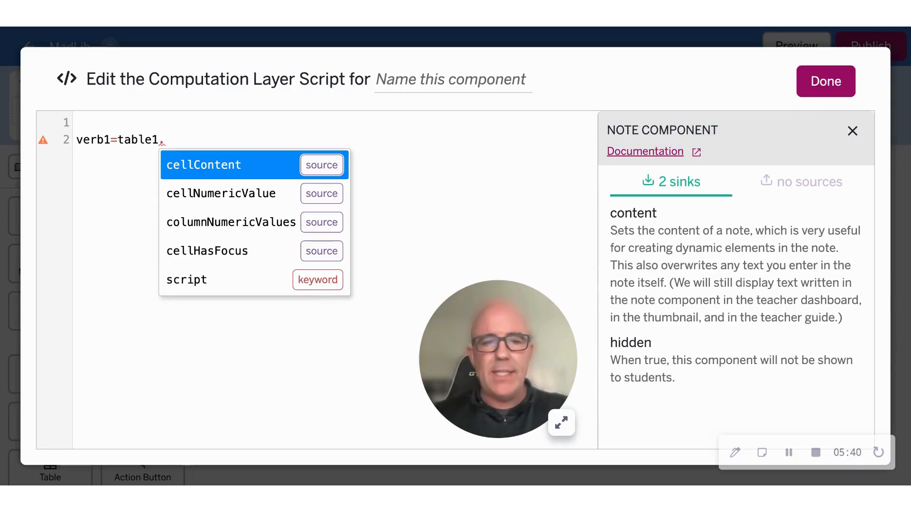
key(Return)
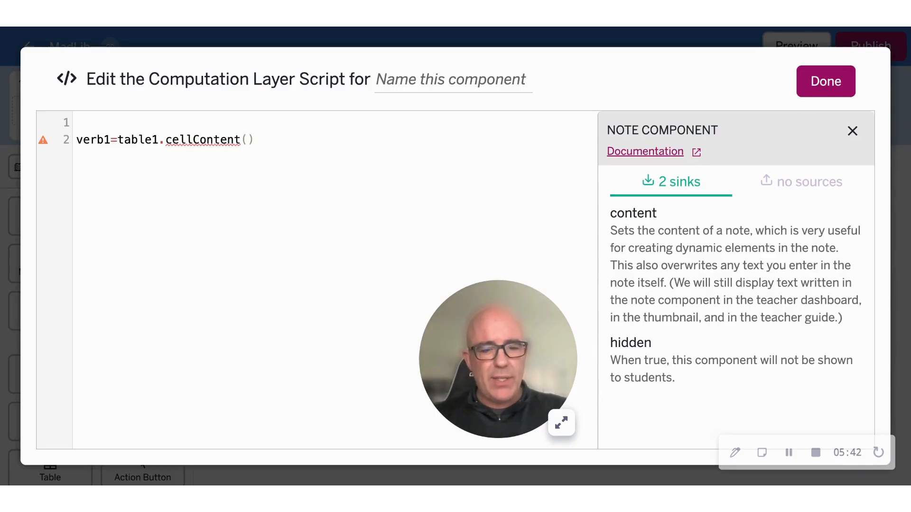
text(1,2)
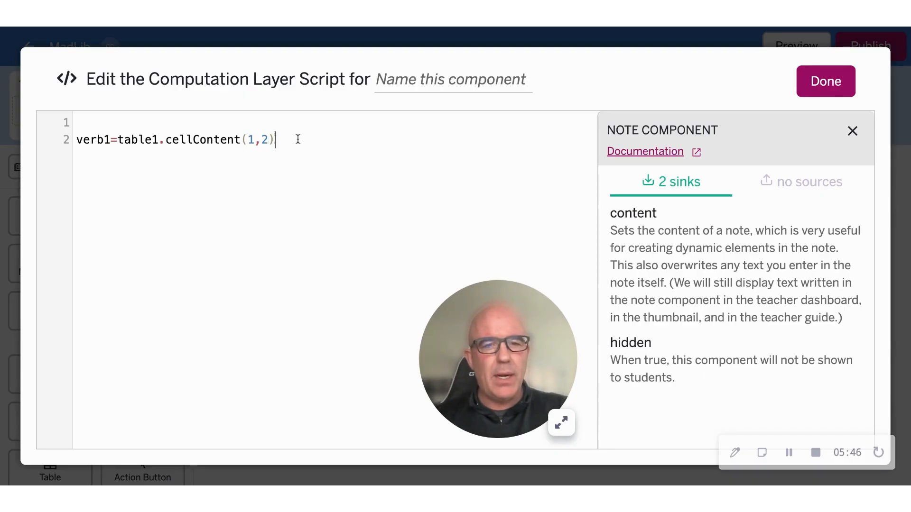
key(Return)
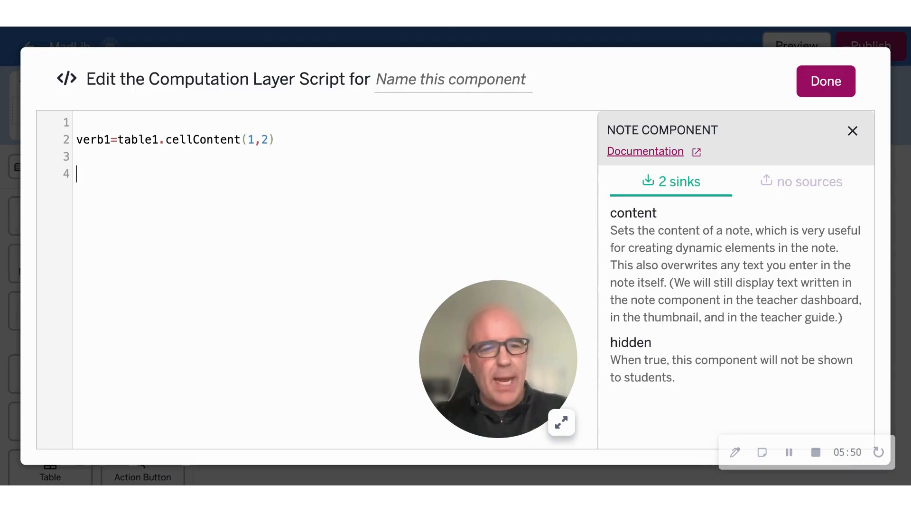
Step: Define the first adjective variable in the note's script with the line adjective1=table1.cellContent(2,2)
text(ad)
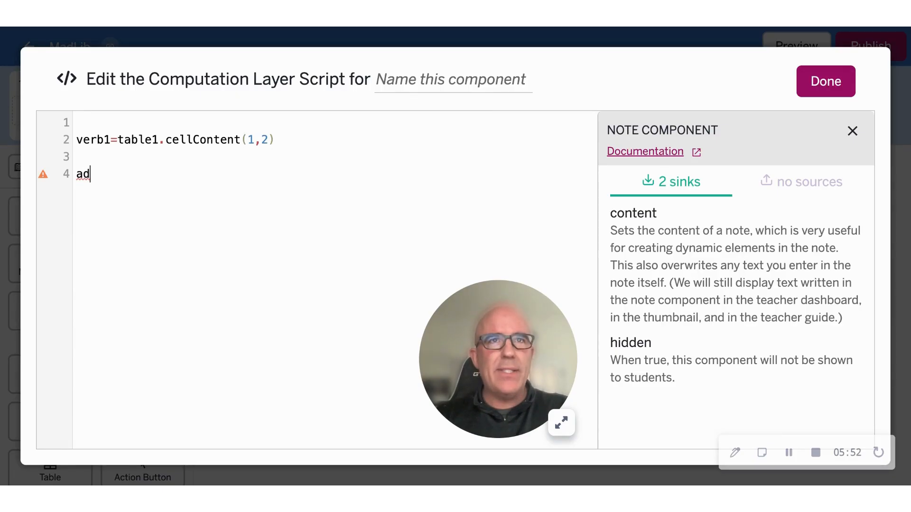
text(jective1)
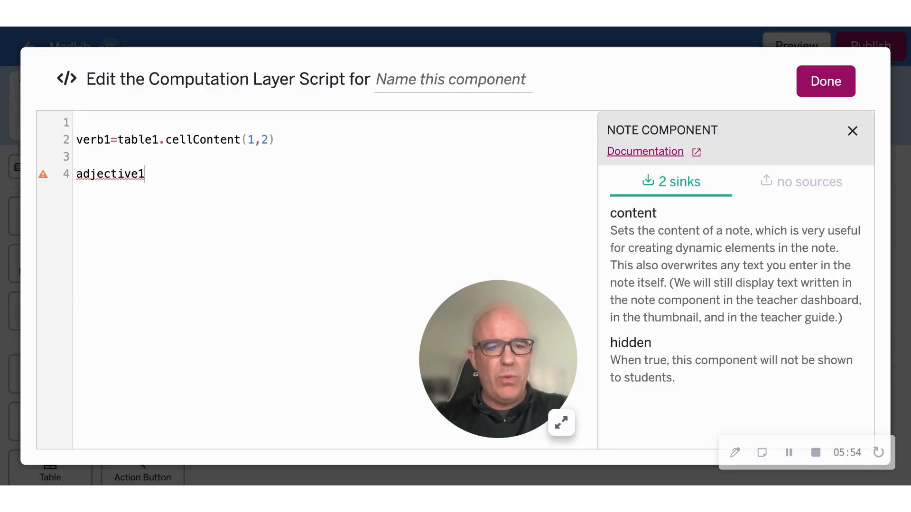
text(=table1.)
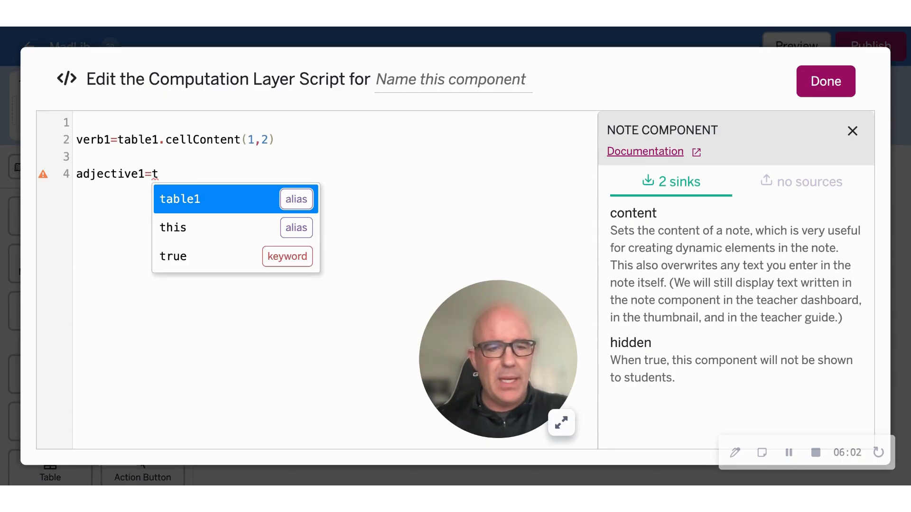
key(Return)
text(.)
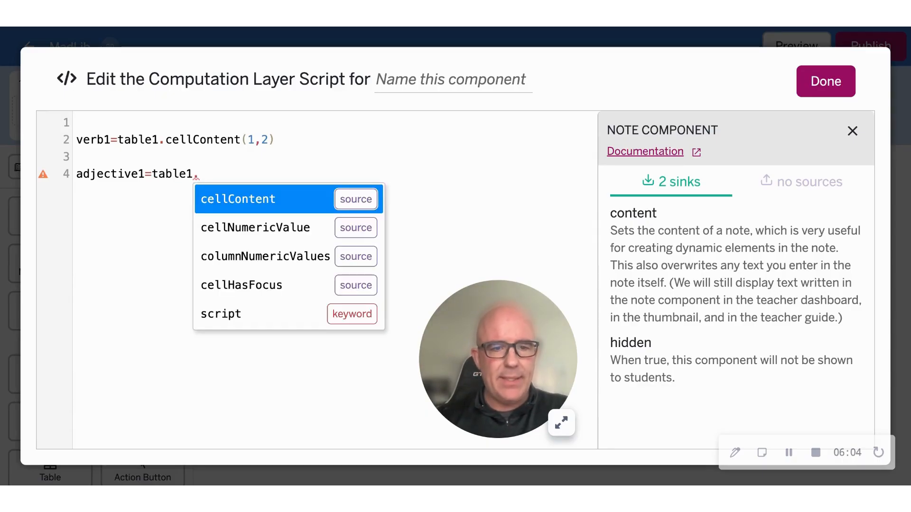
key(Return)
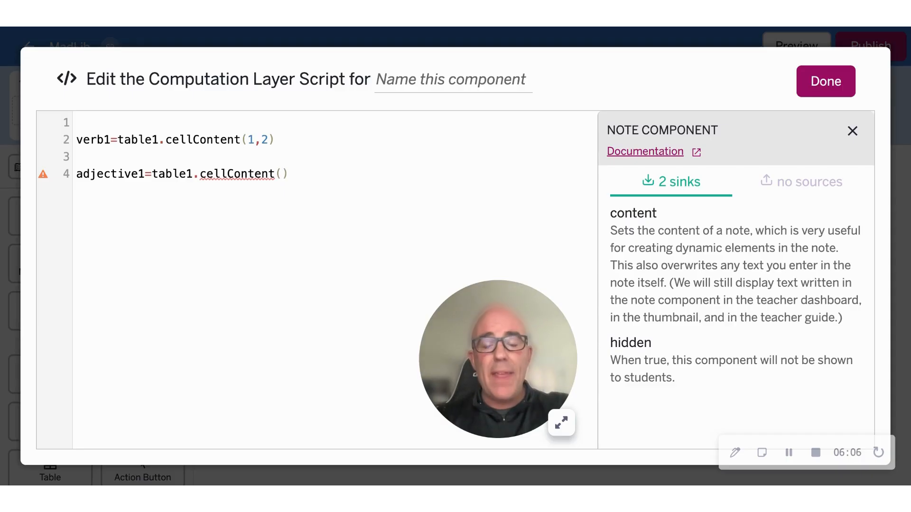
text(2,2)
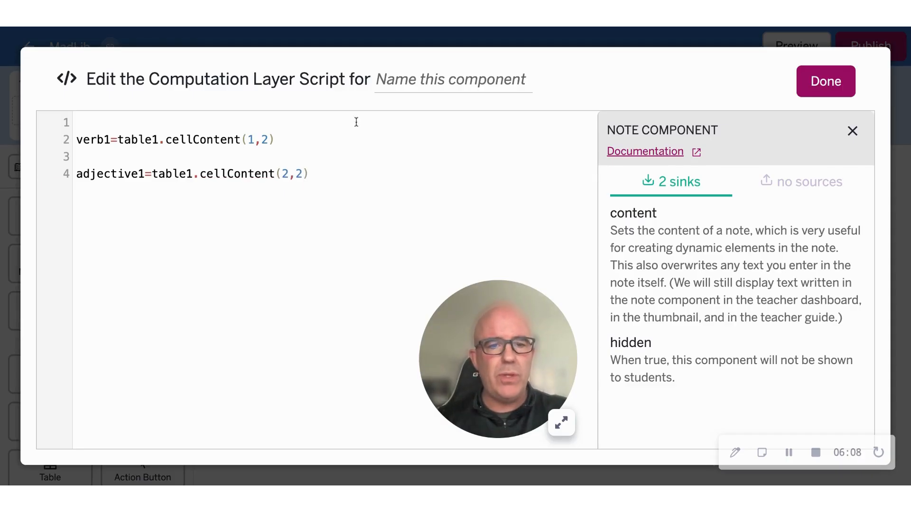
click(325, 175)
key(Return)
key(Return)
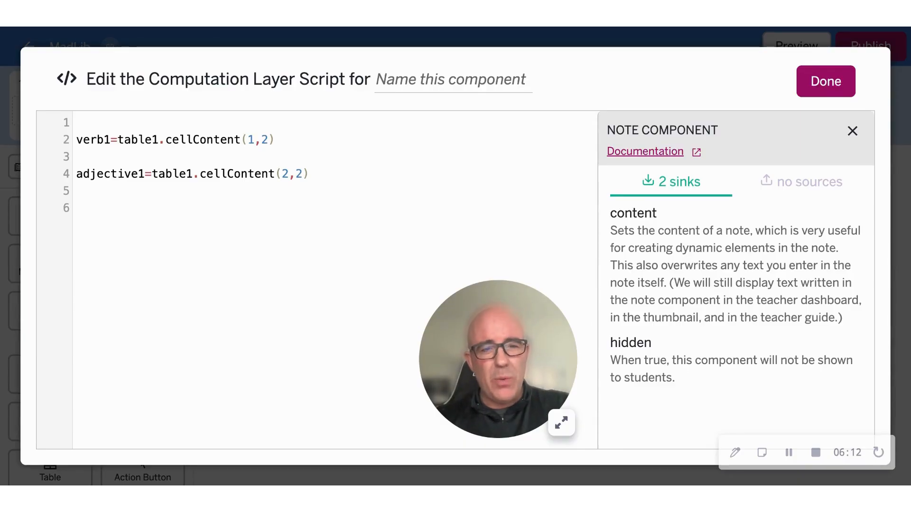
Step: Define the second verb variable in the script with the line verb2=table1.cellContent(3,2)
text(verb)
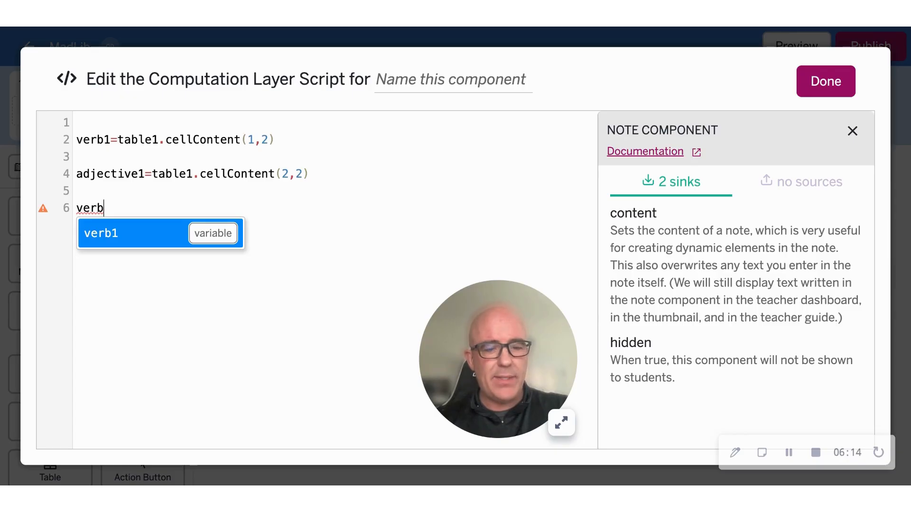
text(2=table1.)
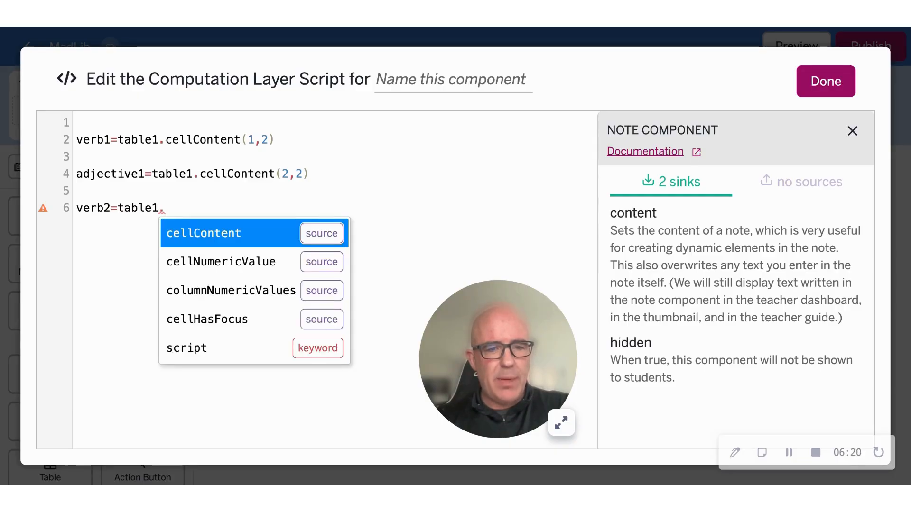
key(Return)
text(3,2)
key(Return)
key(Return)
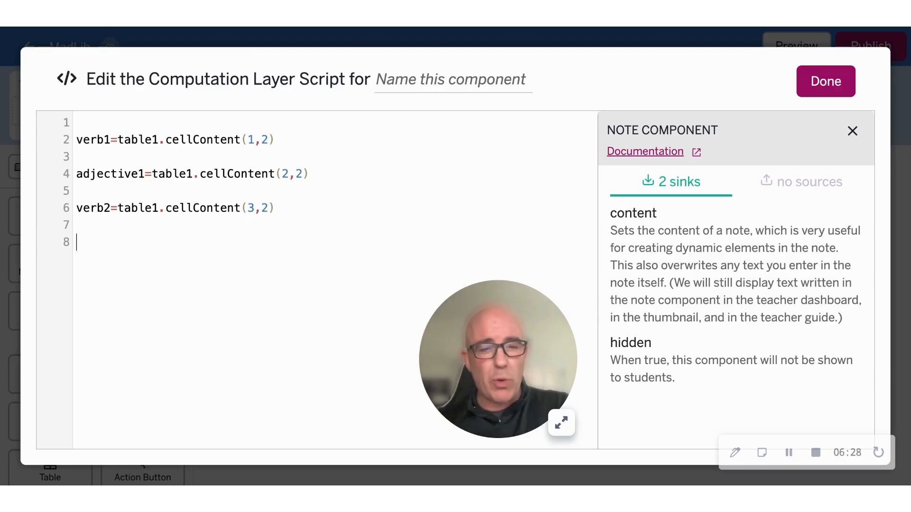
Step: Add the adverb variable to the script with the line adverb=table1.cellContent(4,2)
text(a)
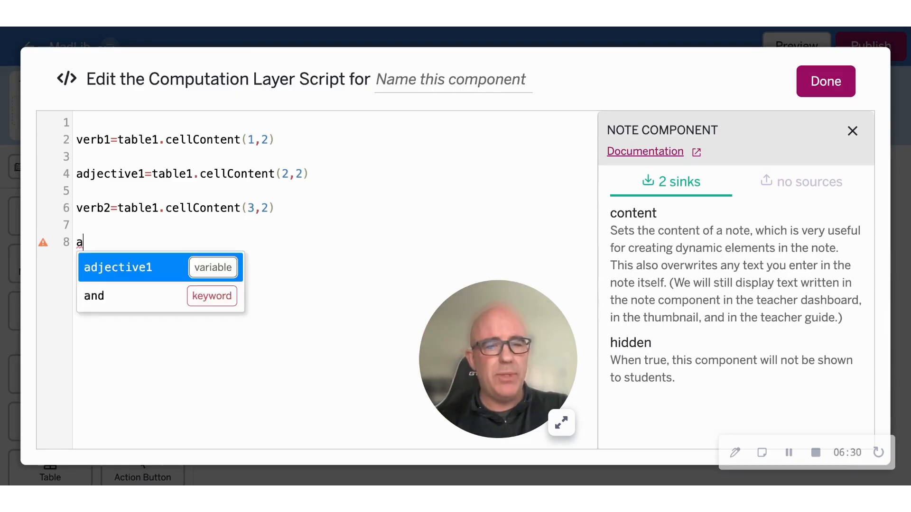
text(dverb=t)
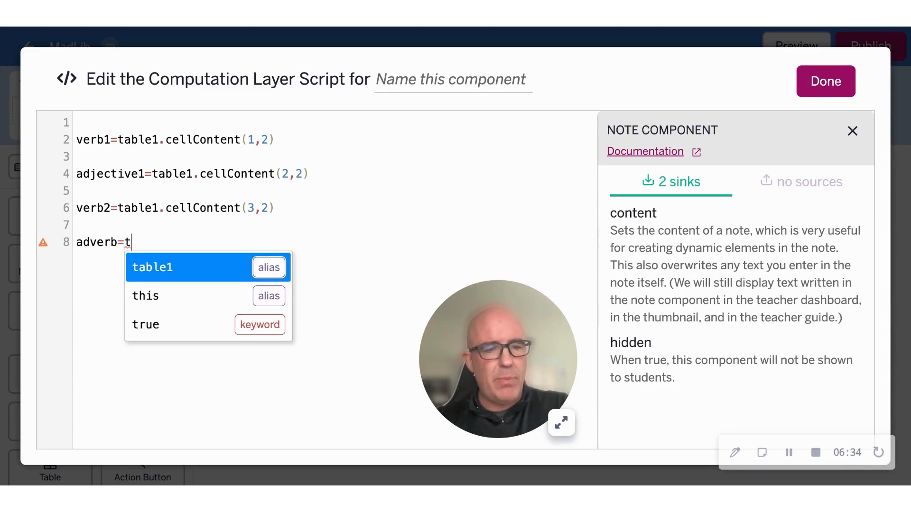
text(able1.)
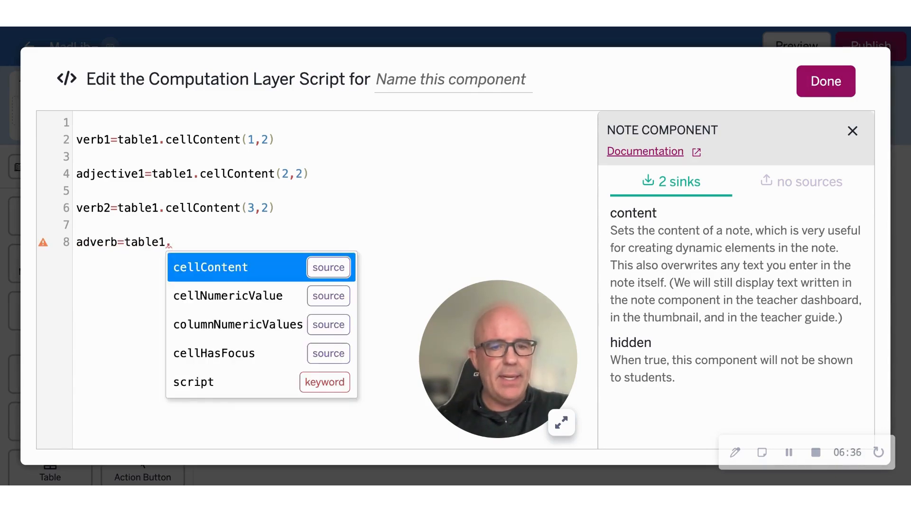
key(Return)
text(4,)
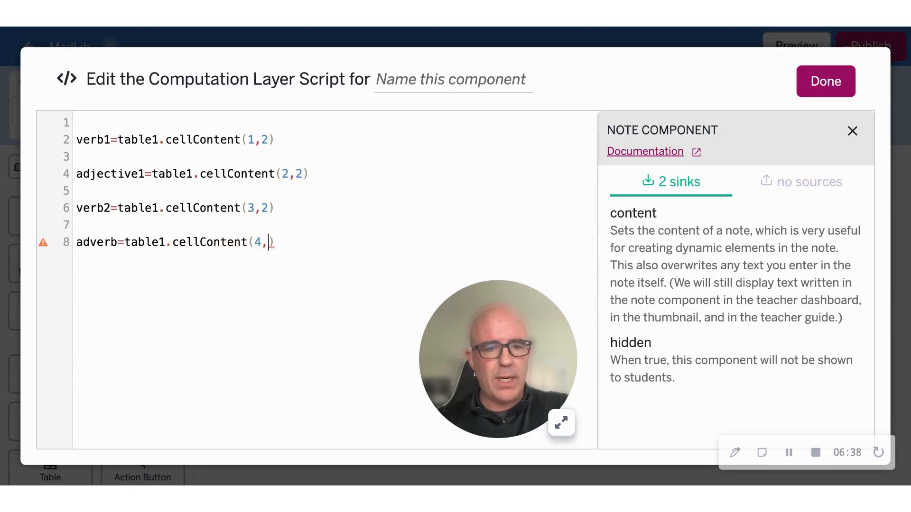
text(2))
key(Return)
key(Return)
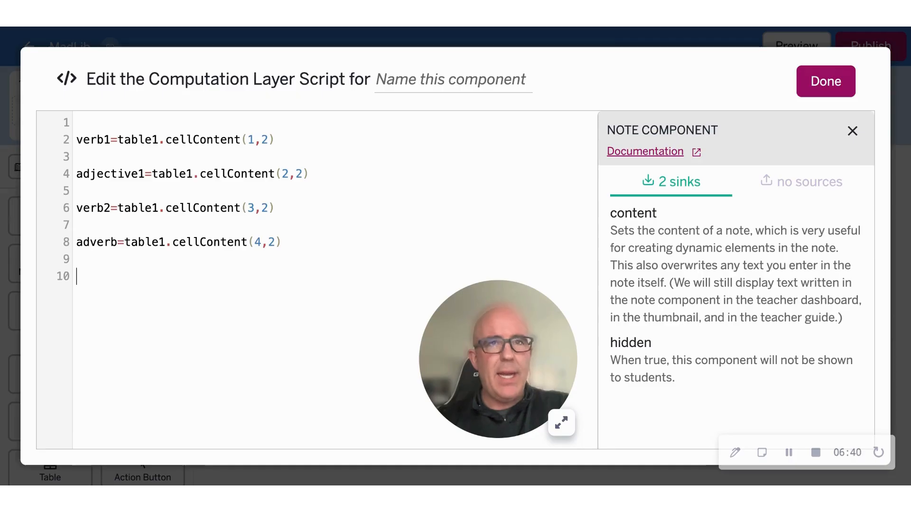
Step: Define the second adjective variable in the script with the line adjective2=table1.cellContent(5,2)
text(adject)
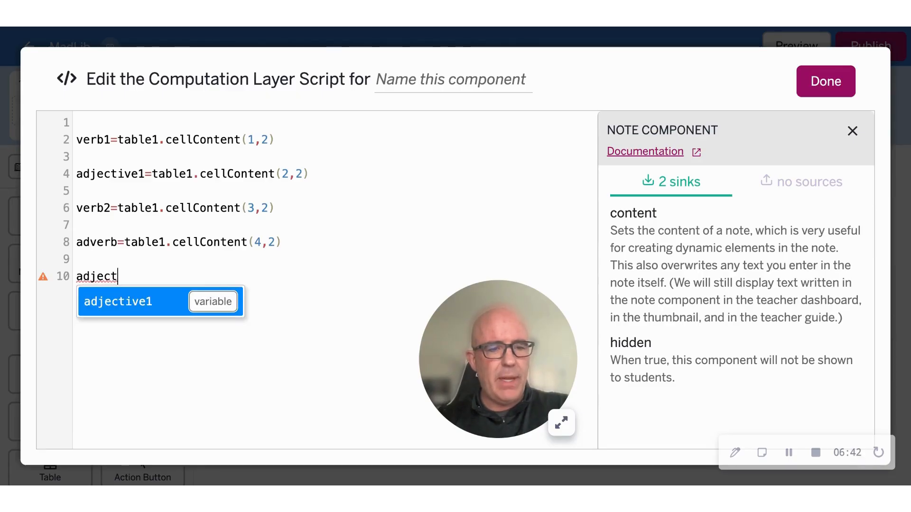
text(ive2=)
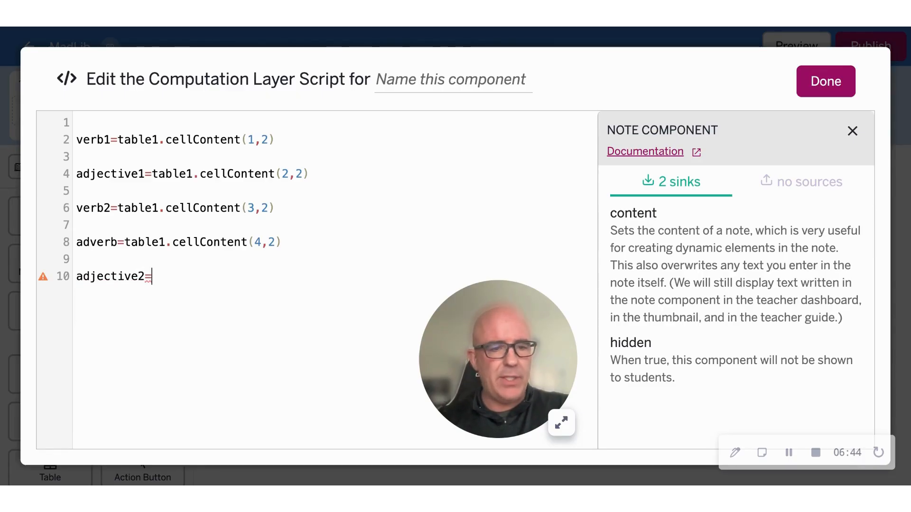
text(table1.)
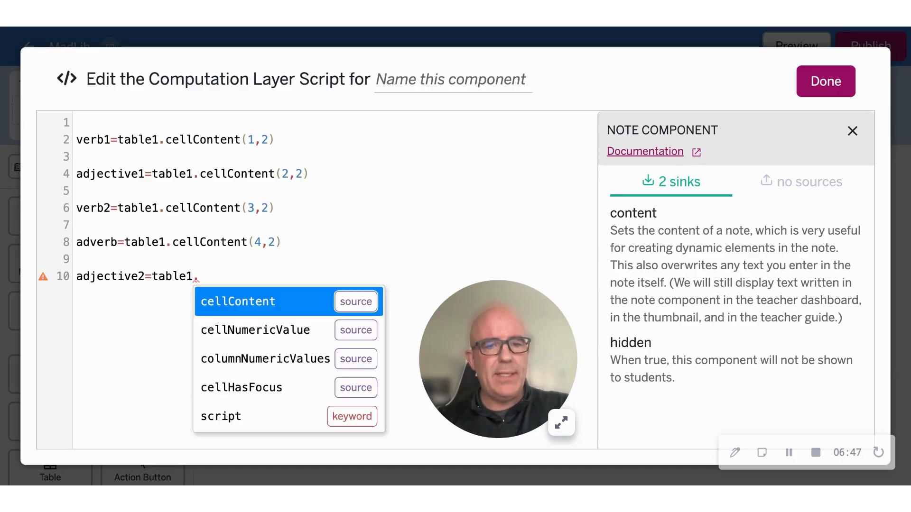
key(Return)
text(5)
text(,2)
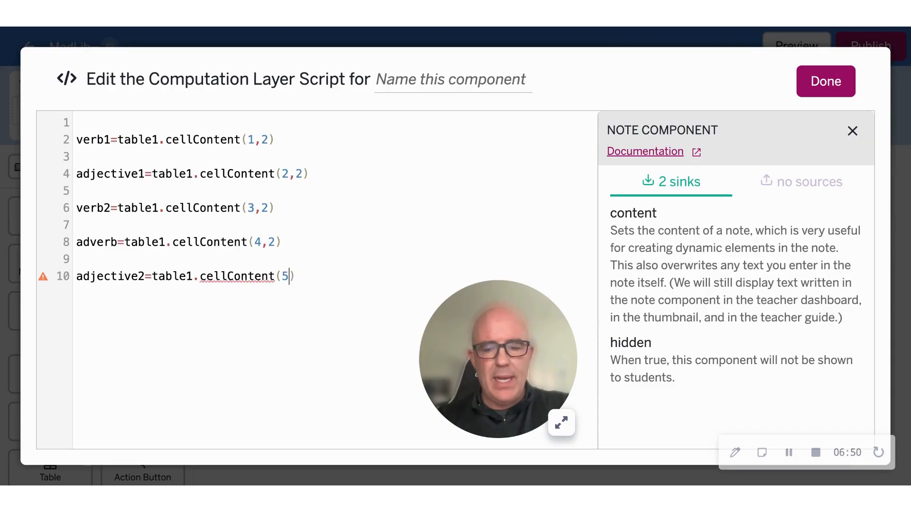
key(Return)
key(Return)
Step: Add the noun variable with the line noun=table1.cellContent(6,2) and finish editing the note's script
text(noun)
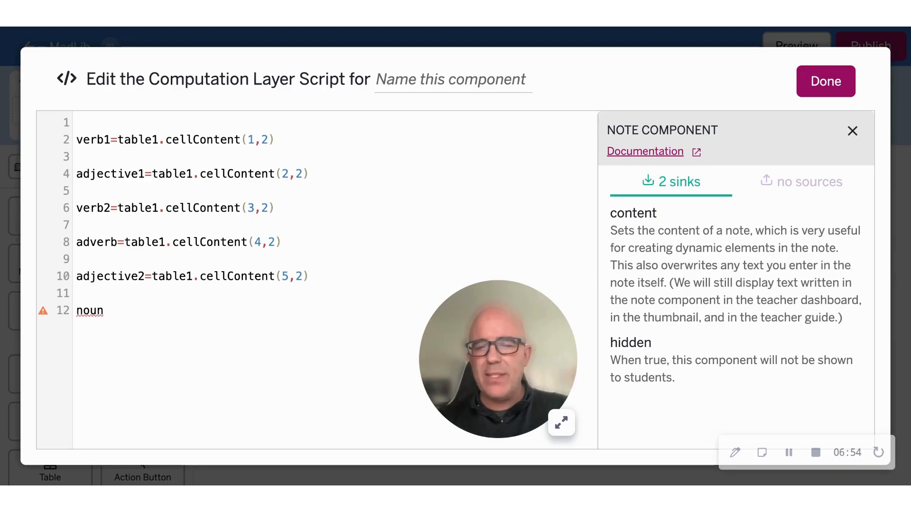
text(=)
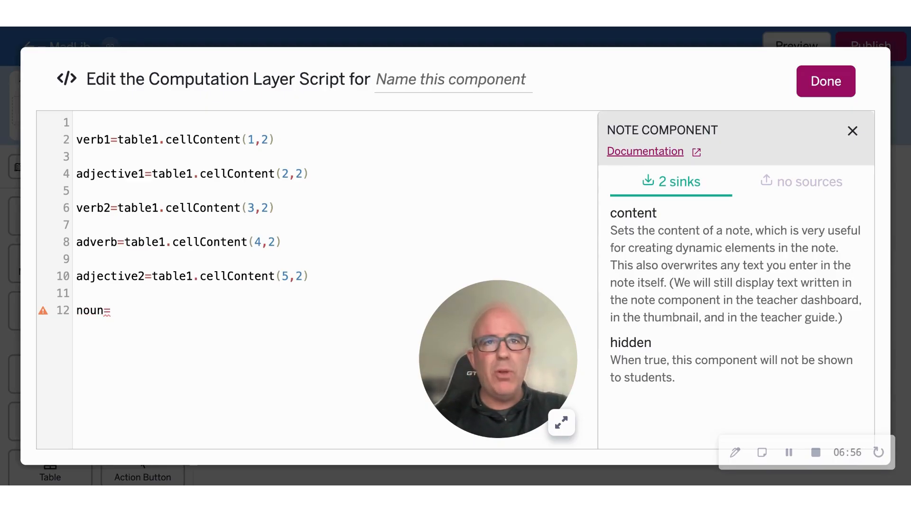
text(table1.)
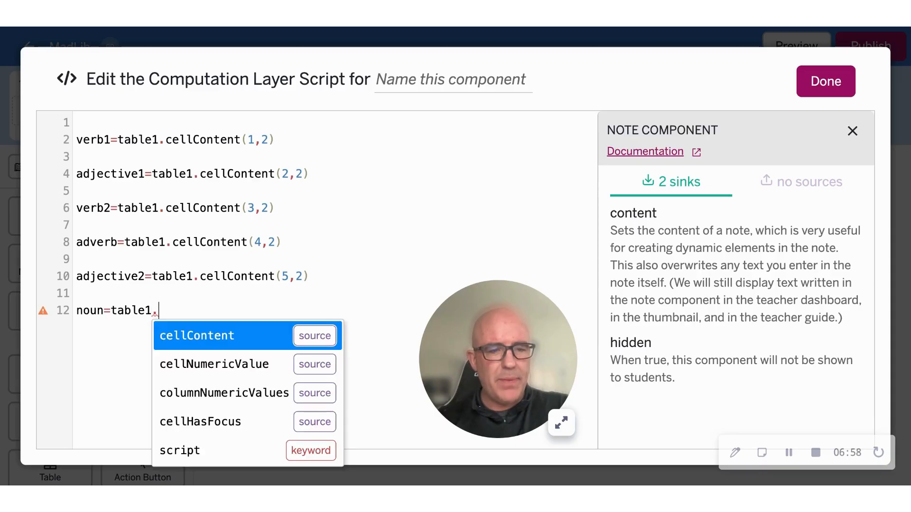
key(Return)
text(6.)
key(BackSpace)
text(.,)
key(BackSpace)
key(BackSpace)
text(,2)
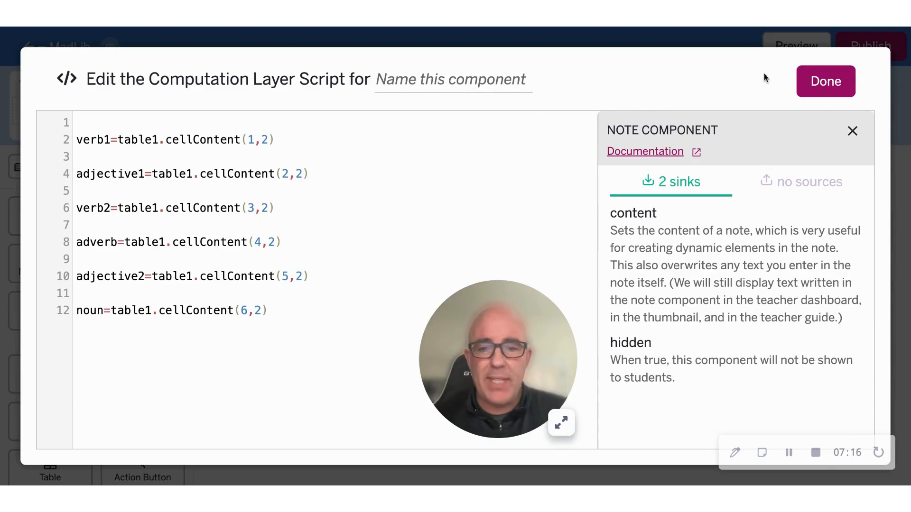
click(817, 79)
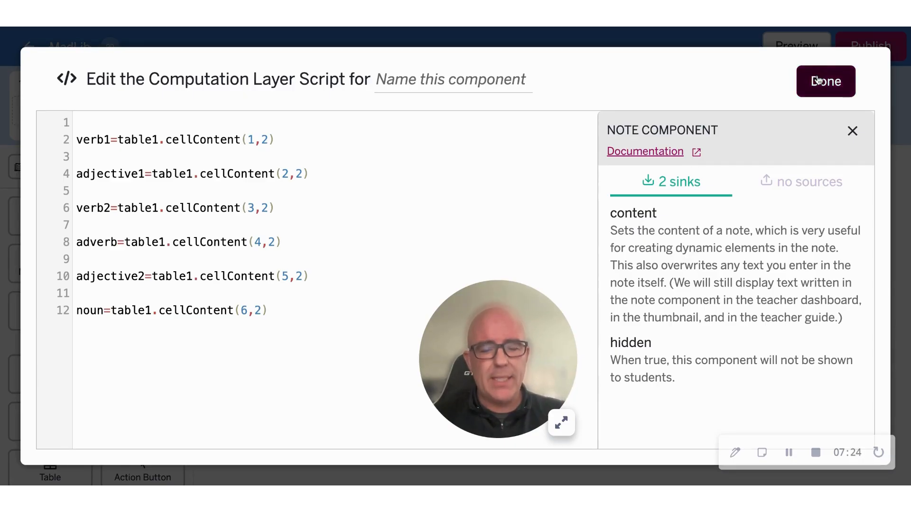
click(818, 81)
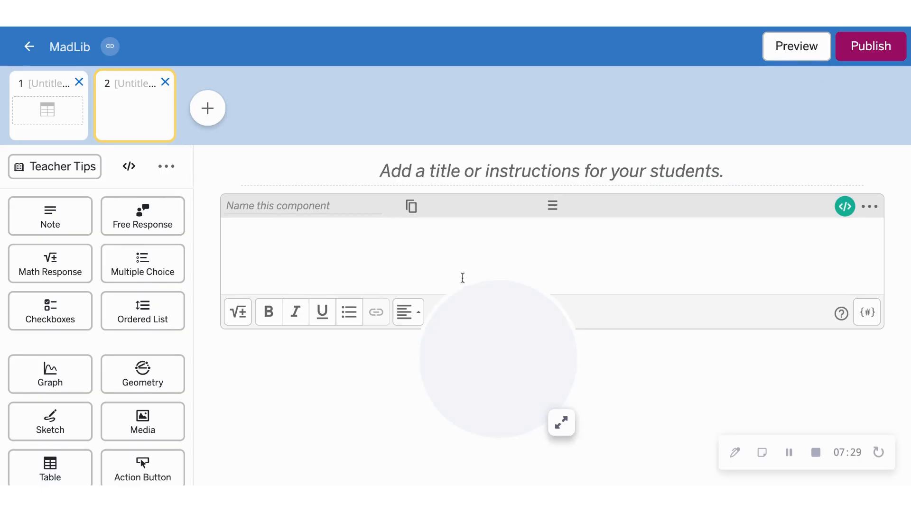
Step: Begin the story in the note on screen 2 with the text "Today, I am going to"
drag(507, 342, 124, 353)
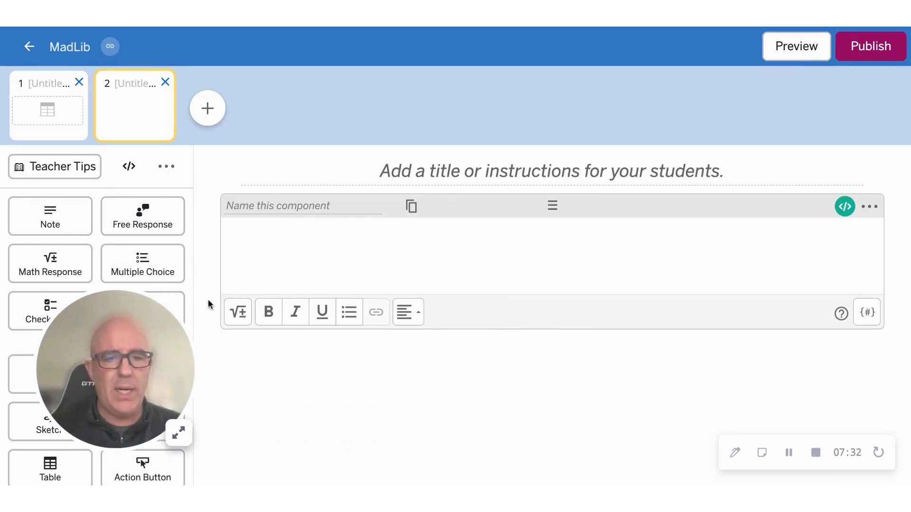
click(265, 245)
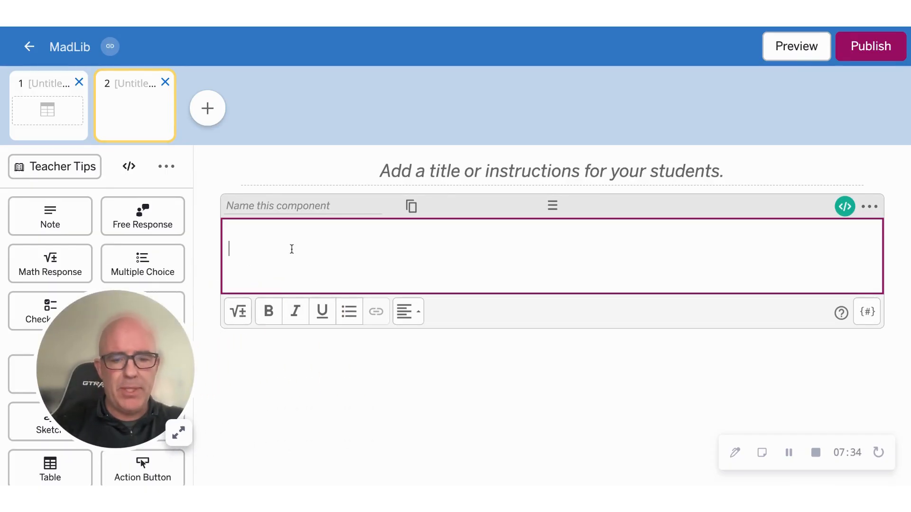
text(Today)
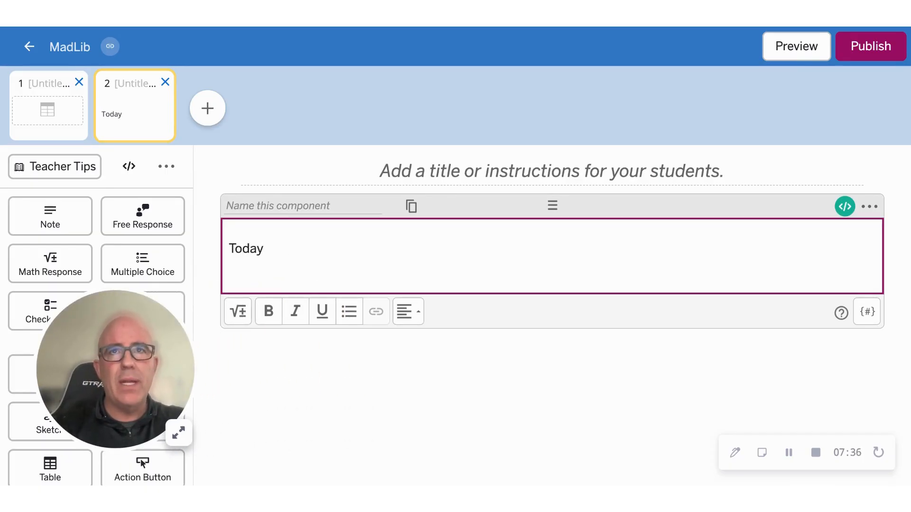
text(, I am going to)
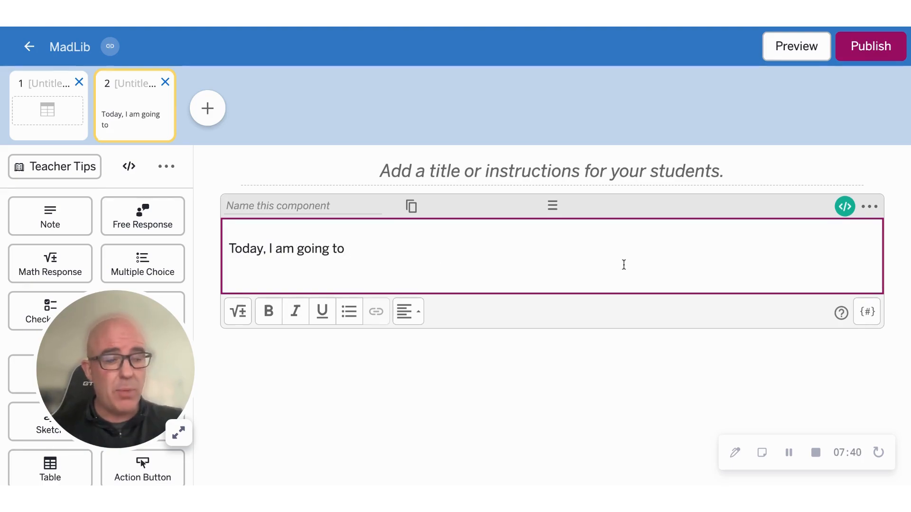
click(866, 312)
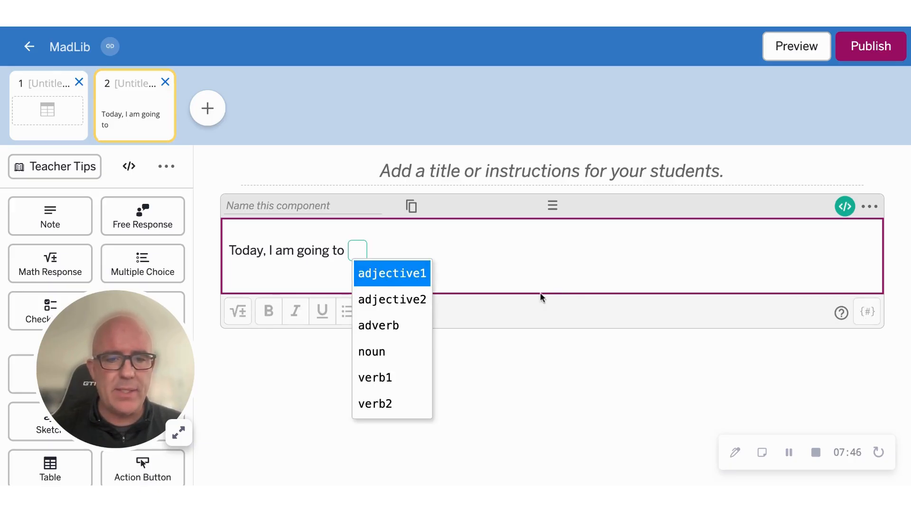
click(393, 378)
click(370, 235)
click(363, 249)
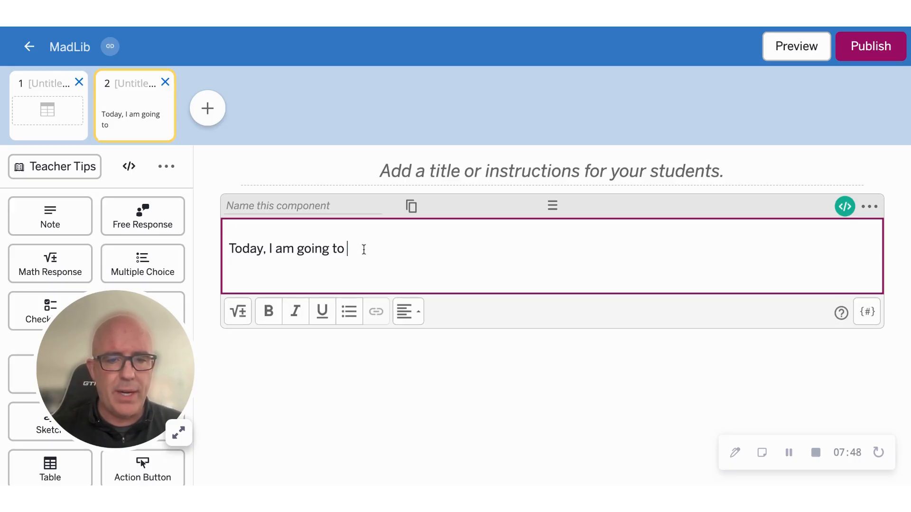
click(866, 312)
click(378, 378)
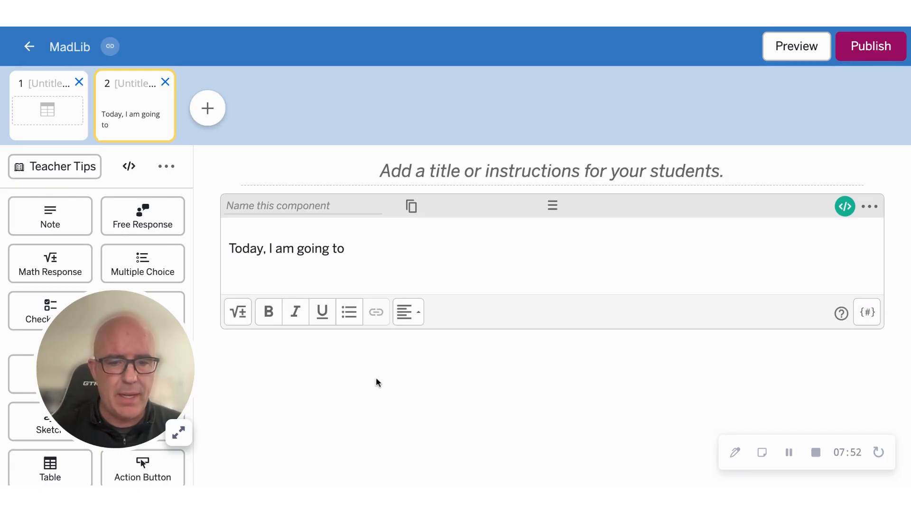
Step: Insert the computation layer value verb1 after "Today, I am going to" and end the sentence with a period
click(455, 254)
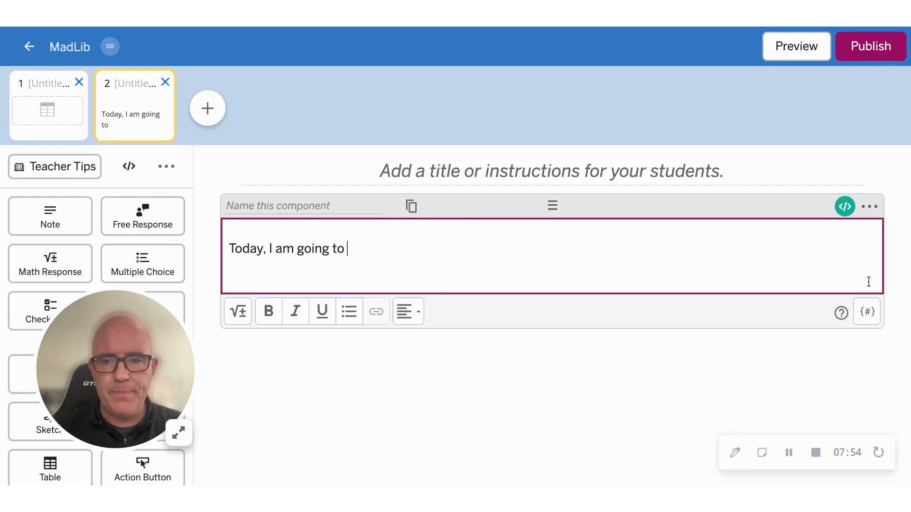
click(866, 312)
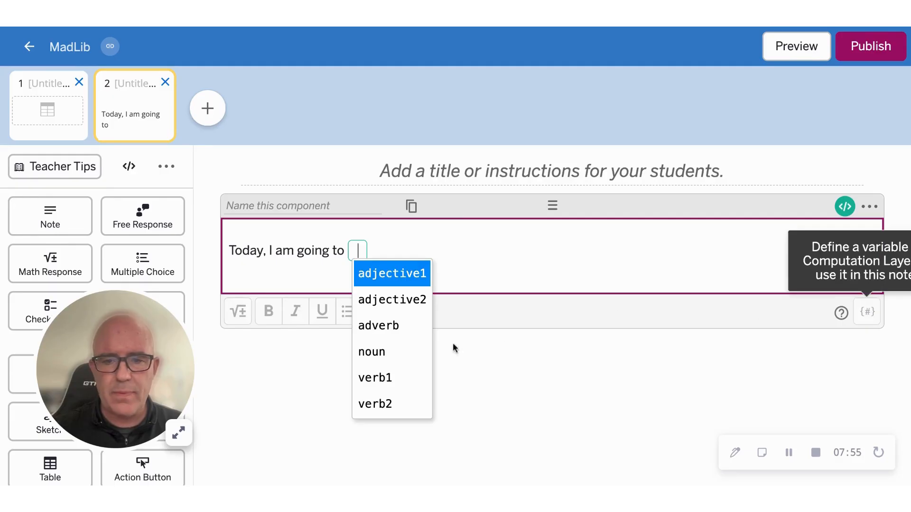
click(365, 391)
text(.)
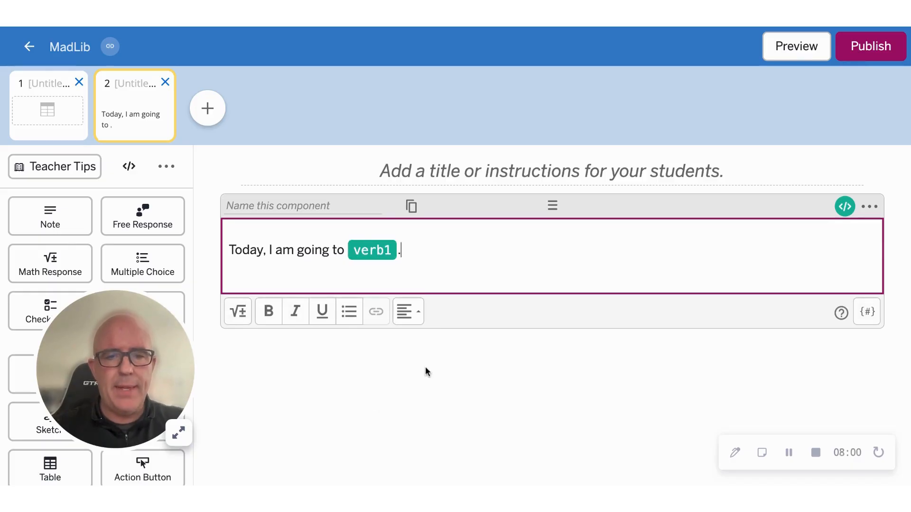
Step: Underline the verb1 value in the first sentence of the note
click(379, 254)
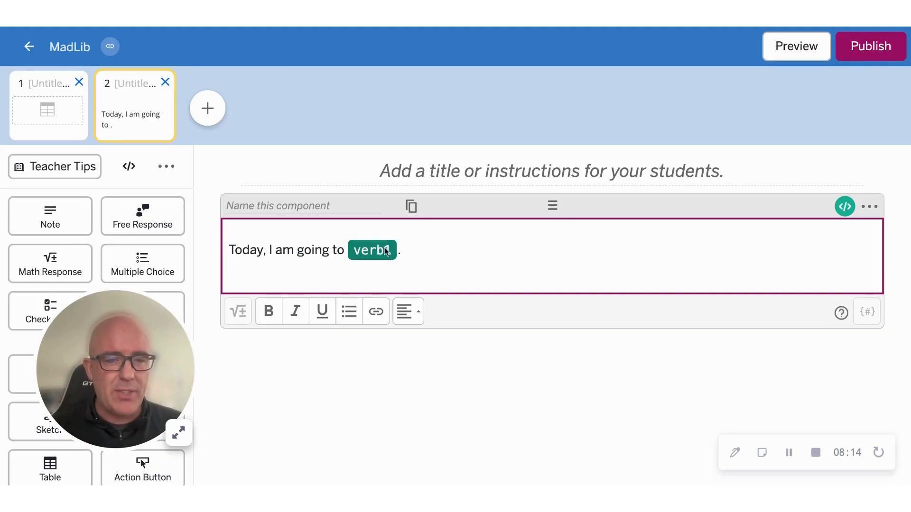
click(322, 313)
click(432, 255)
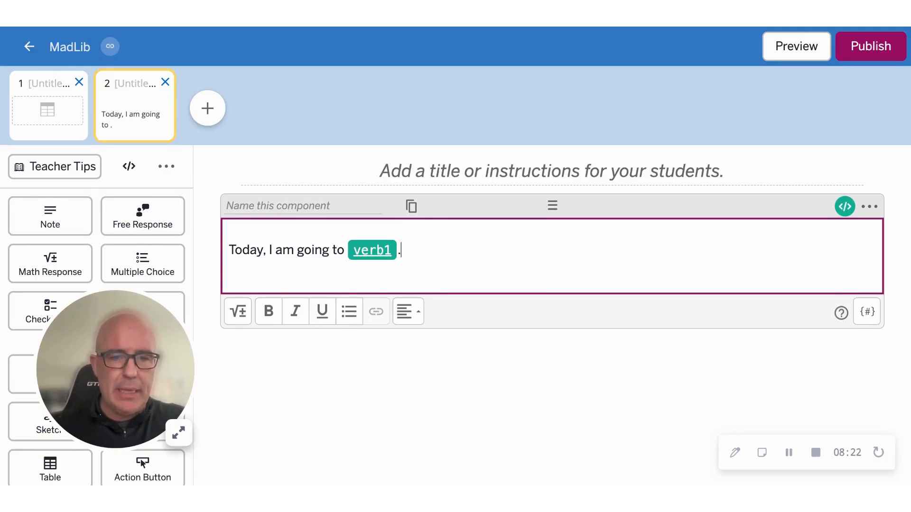
Step: Begin a second sentence on a new line reading "My", the computation layer value adjective1, and "friend wants to"
key(Return)
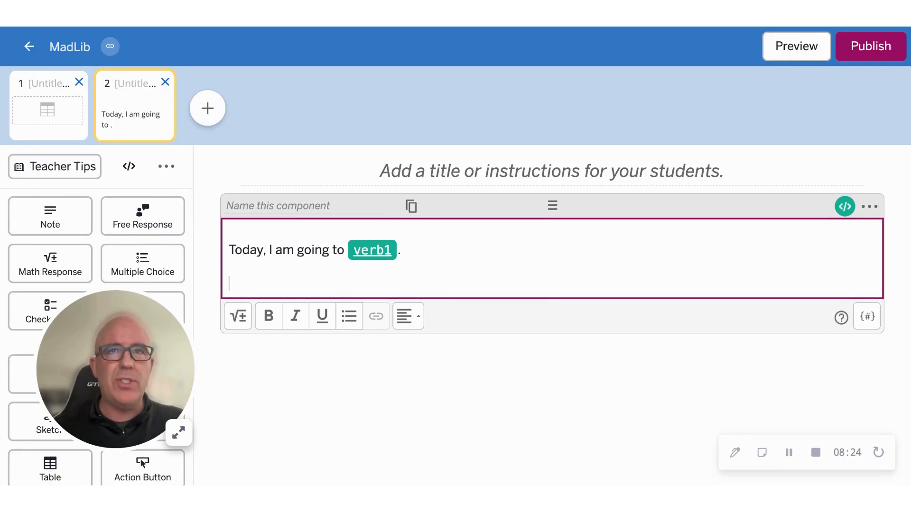
key(Return)
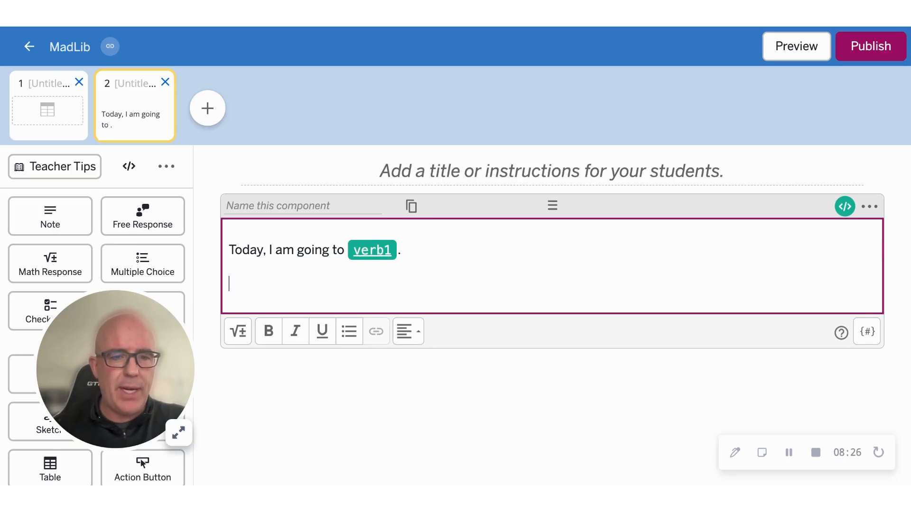
text(M)
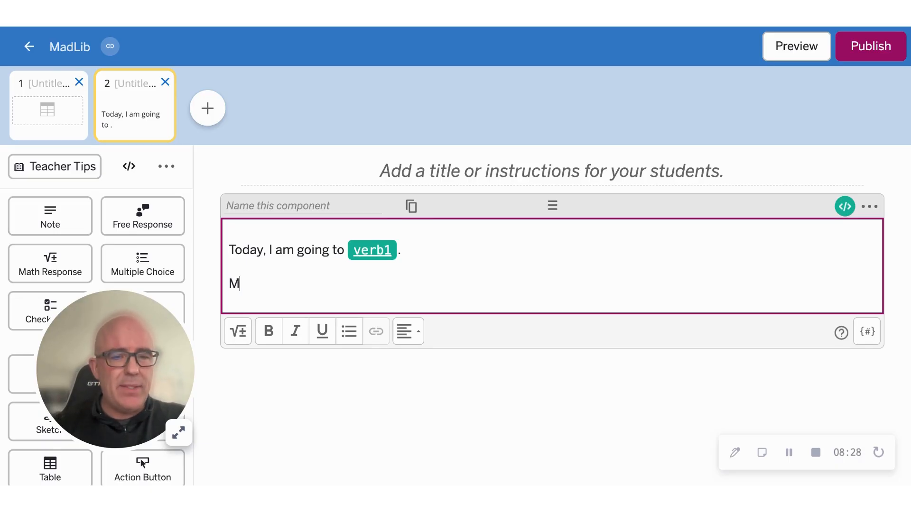
text(y)
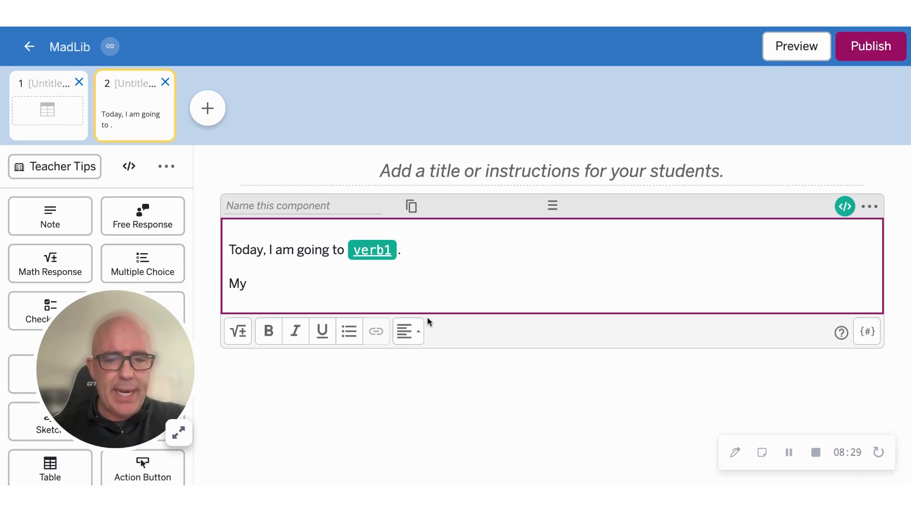
click(867, 331)
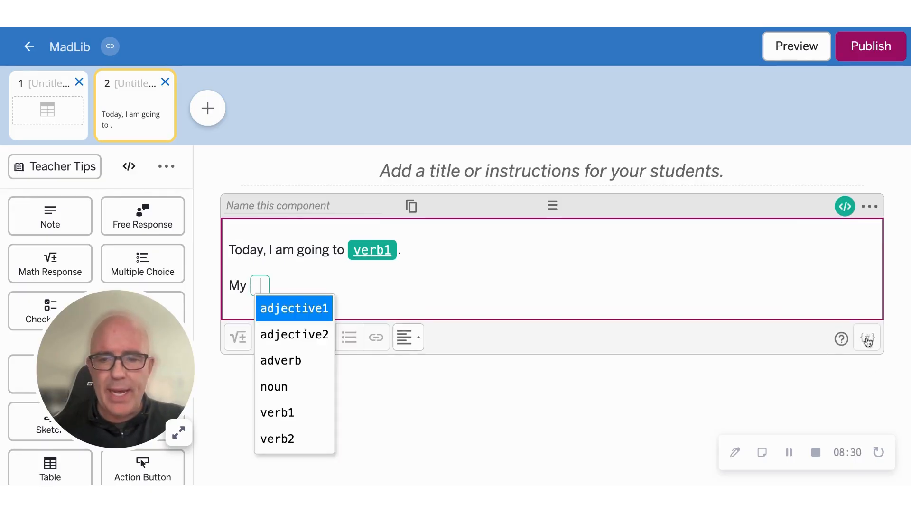
click(310, 323)
text(friend)
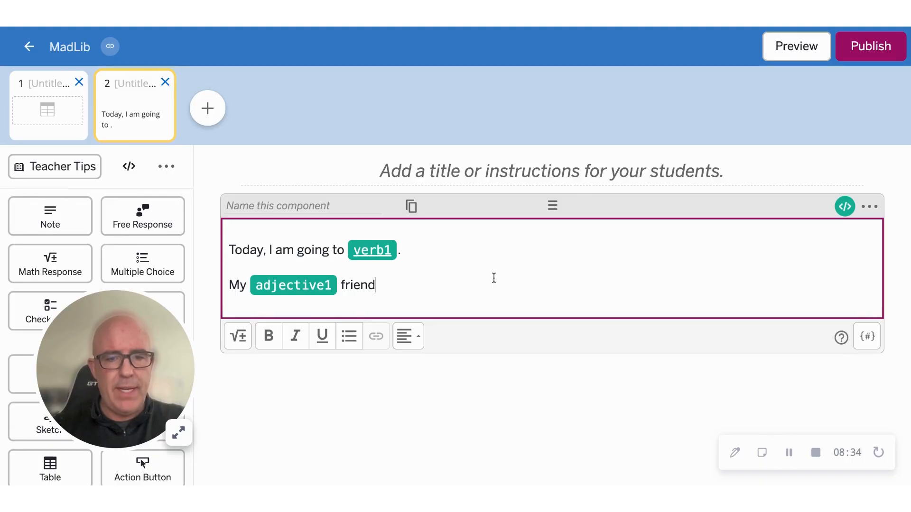
text( wants to)
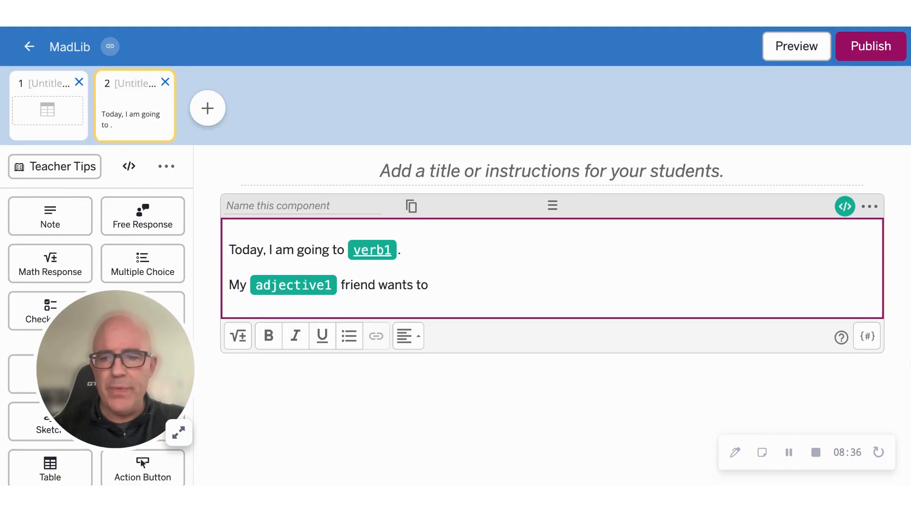
Step: Continue the second sentence with the values verb2 and adverb, followed by the text "to the"
click(874, 346)
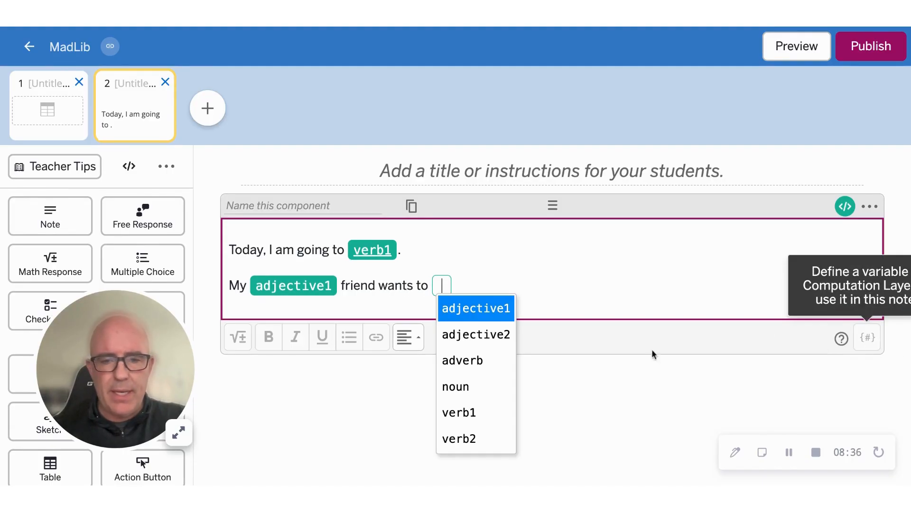
click(469, 437)
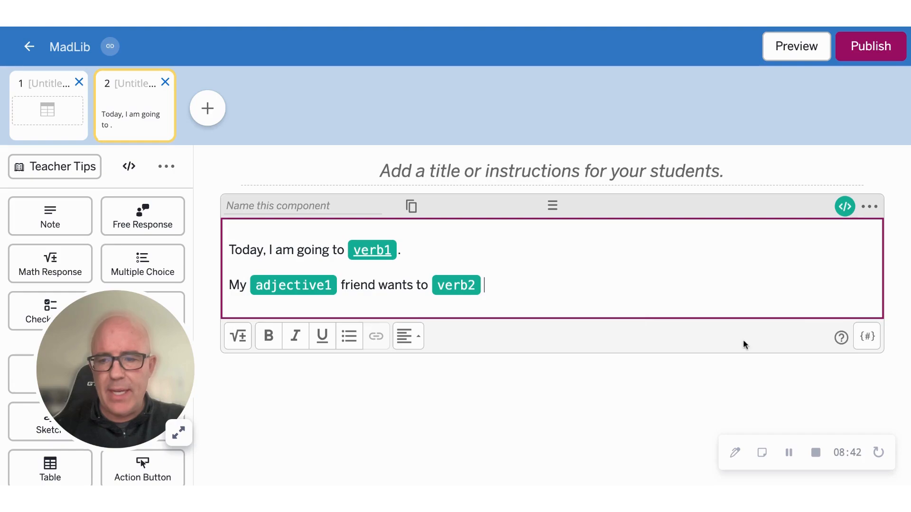
click(863, 339)
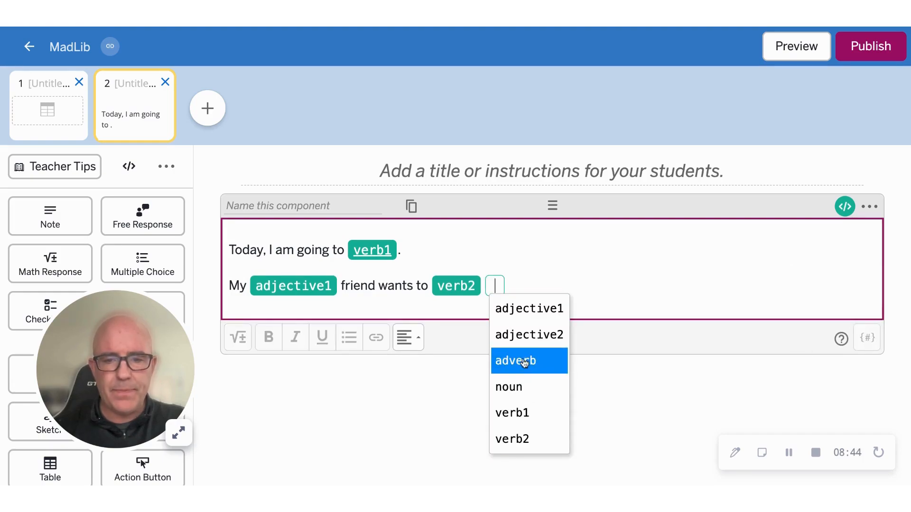
click(523, 363)
text(to the)
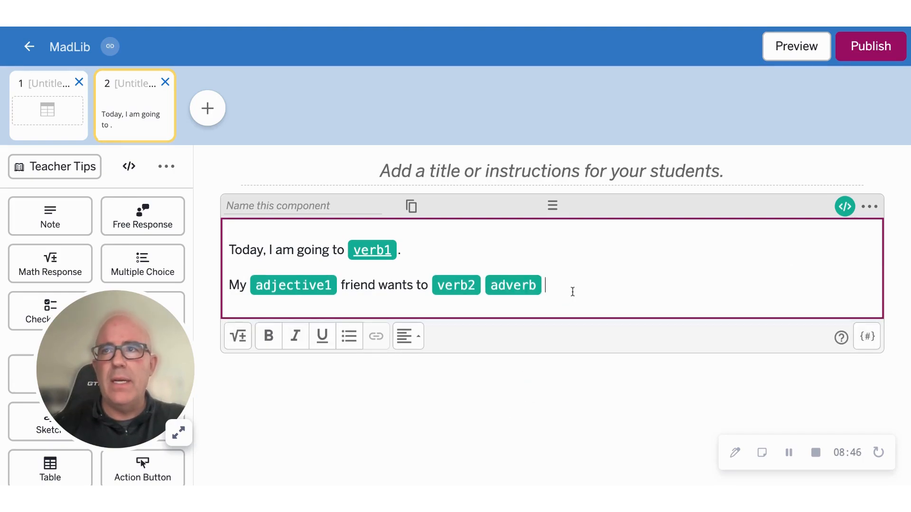
Step: Finish the second sentence with the values adjective2 and noun and a closing period
click(867, 337)
click(643, 345)
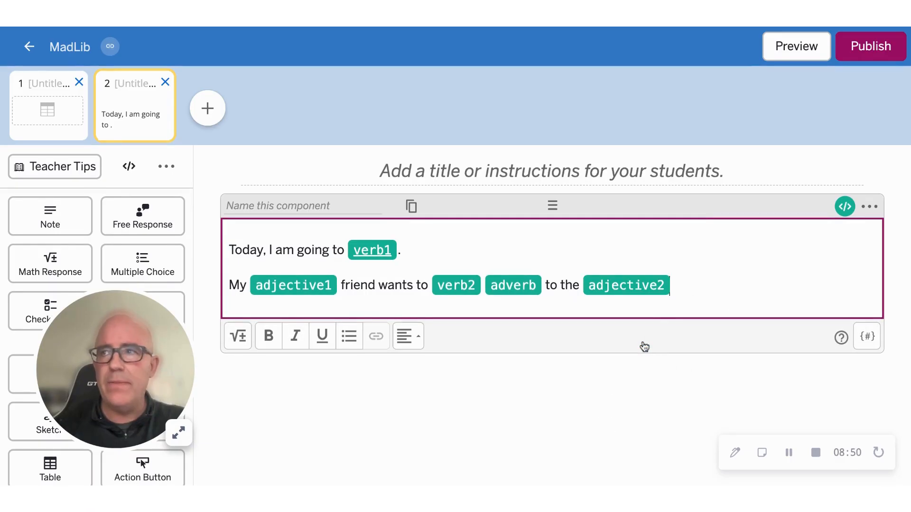
click(867, 337)
click(707, 392)
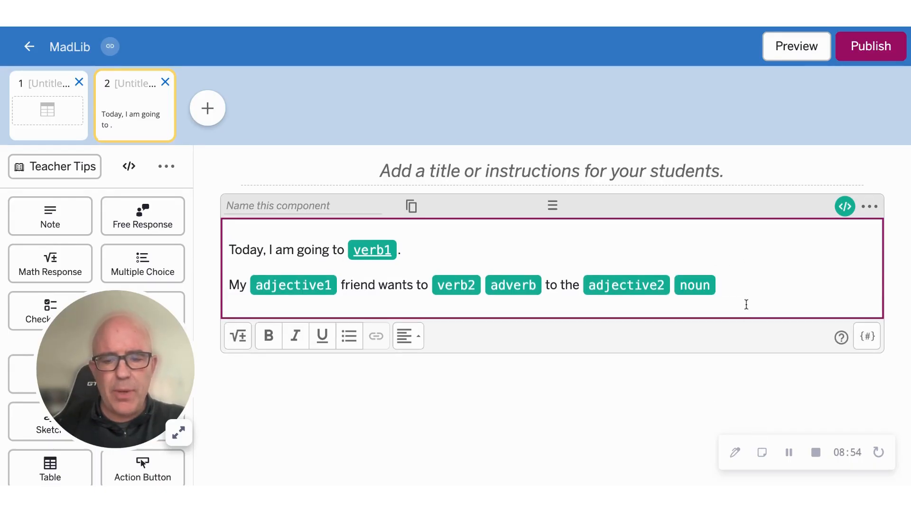
text(.)
Step: Try to underline the noun and adjective1 values in the second sentence
click(691, 290)
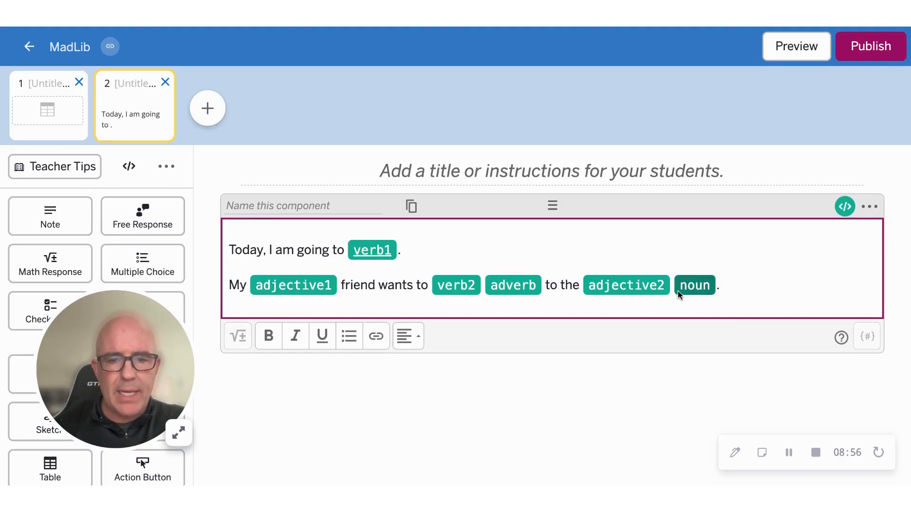
click(312, 340)
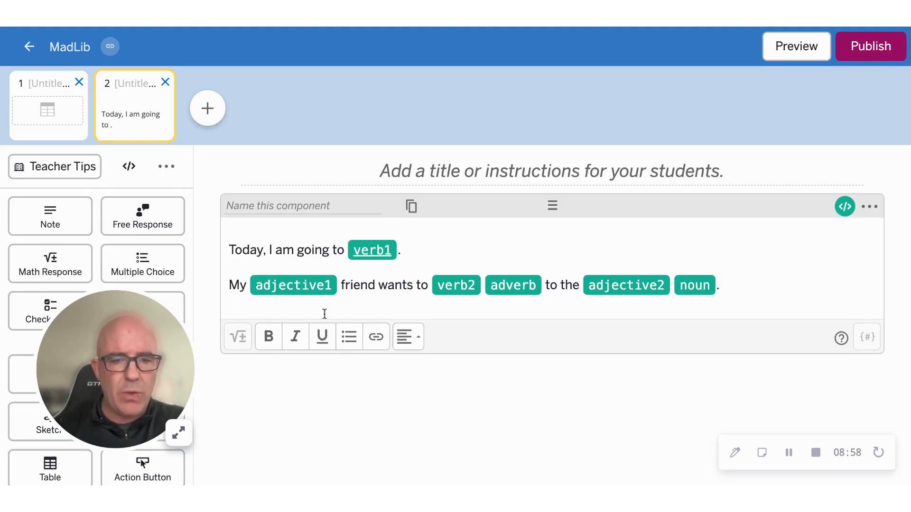
click(312, 294)
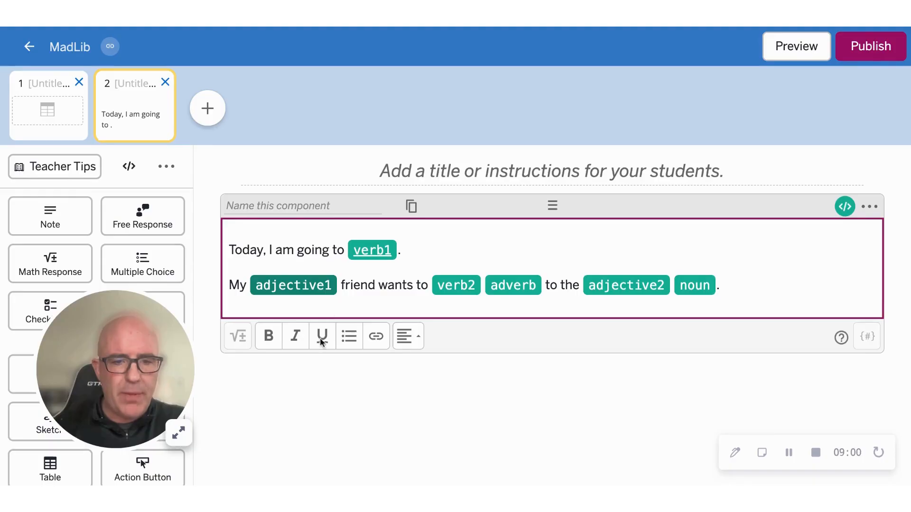
click(321, 339)
click(320, 289)
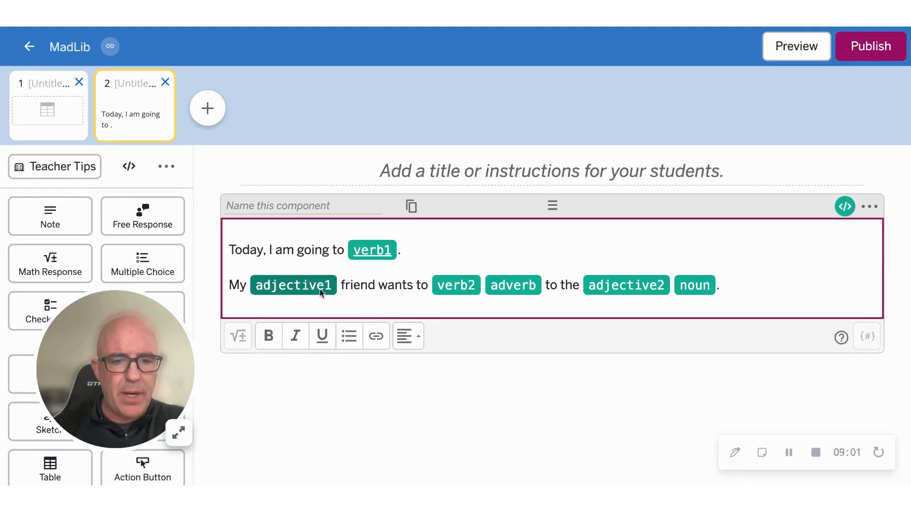
click(323, 338)
click(536, 292)
click(741, 284)
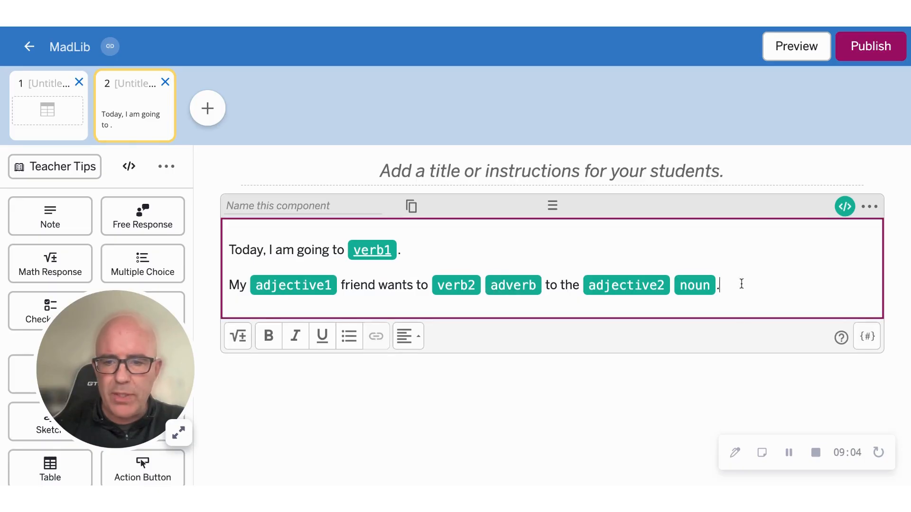
drag(723, 285, 692, 285)
click(692, 286)
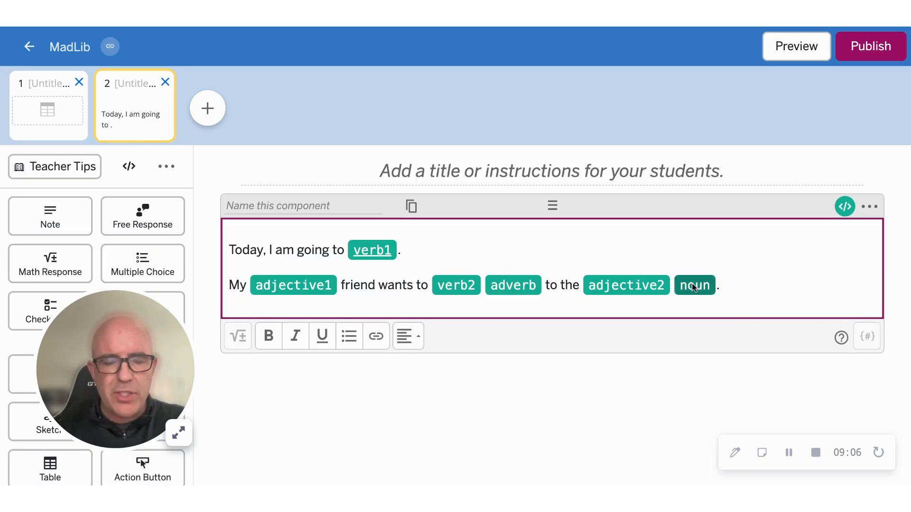
click(326, 341)
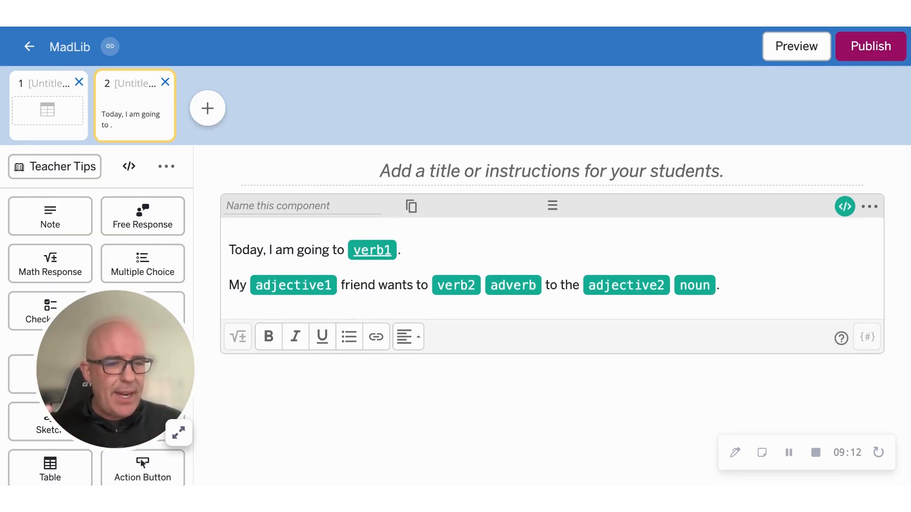
click(339, 286)
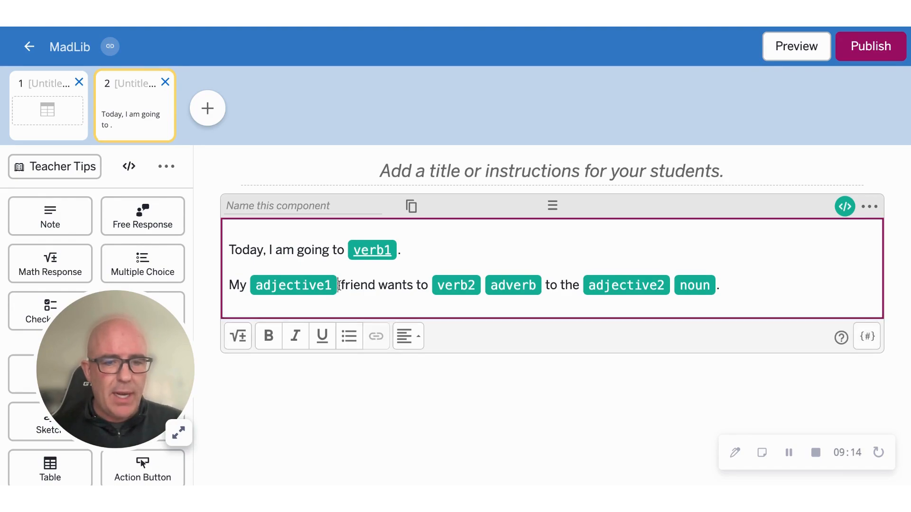
click(370, 251)
click(294, 340)
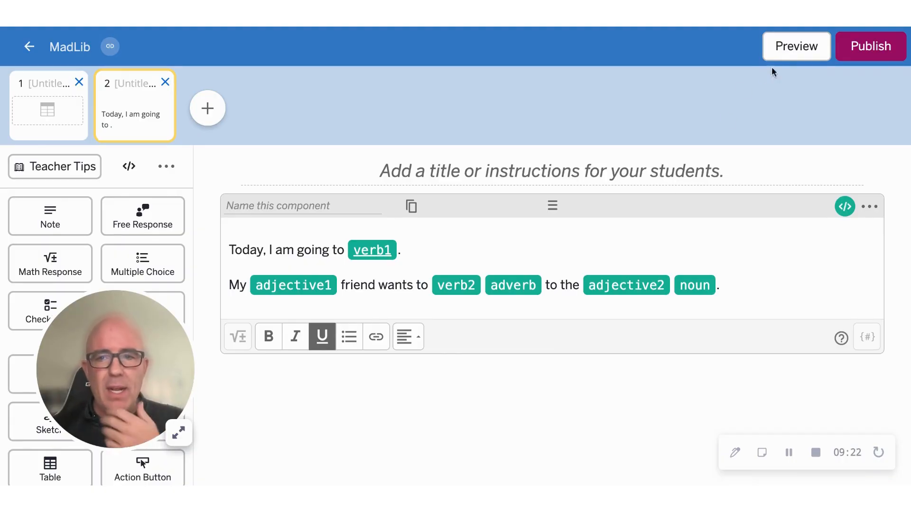
Step: Preview the activity as a student and enter run, red and jump for the first three words in the screen 1 table
click(785, 55)
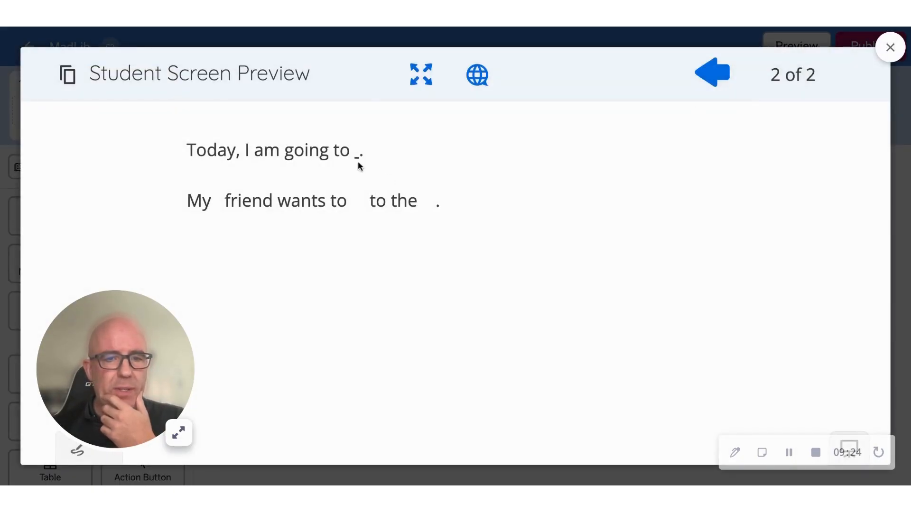
click(716, 78)
click(481, 199)
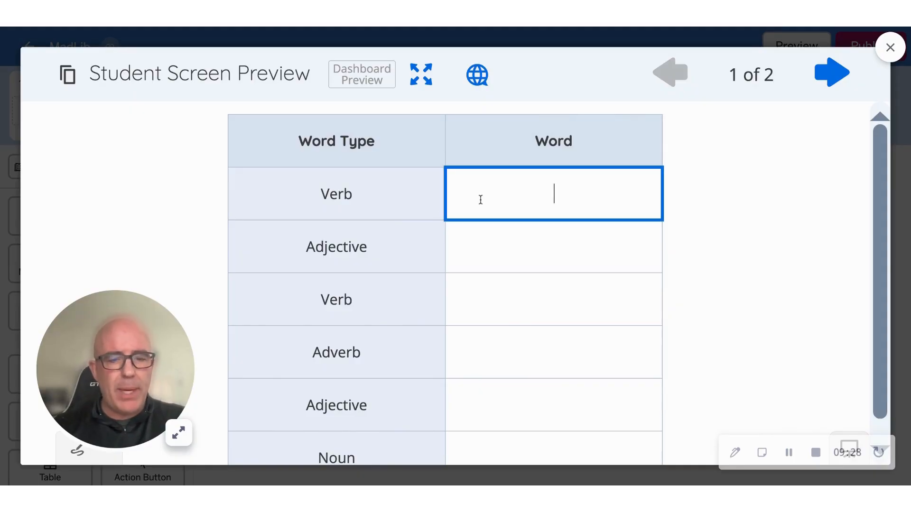
text(run)
click(528, 242)
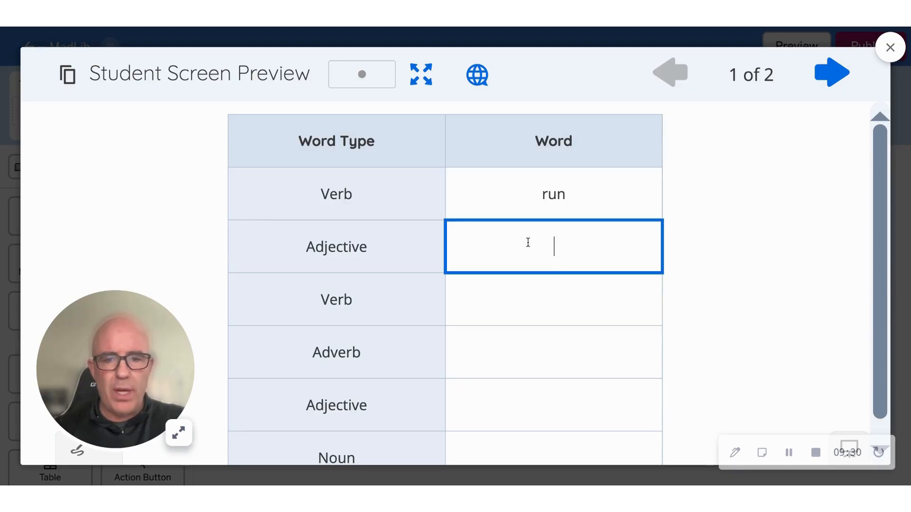
text(red)
click(553, 290)
text(jump)
Step: Enter quickly, big and pizza for the adverb, second adjective and noun, and check the filled-in story on screen 2 before closing the preview
scroll(552, 315, down, 1)
click(552, 316)
text(quickly)
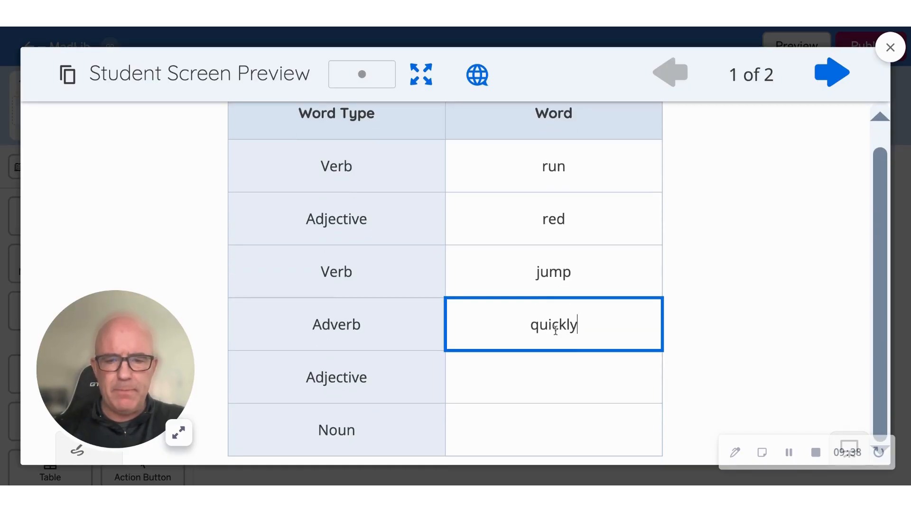
click(581, 368)
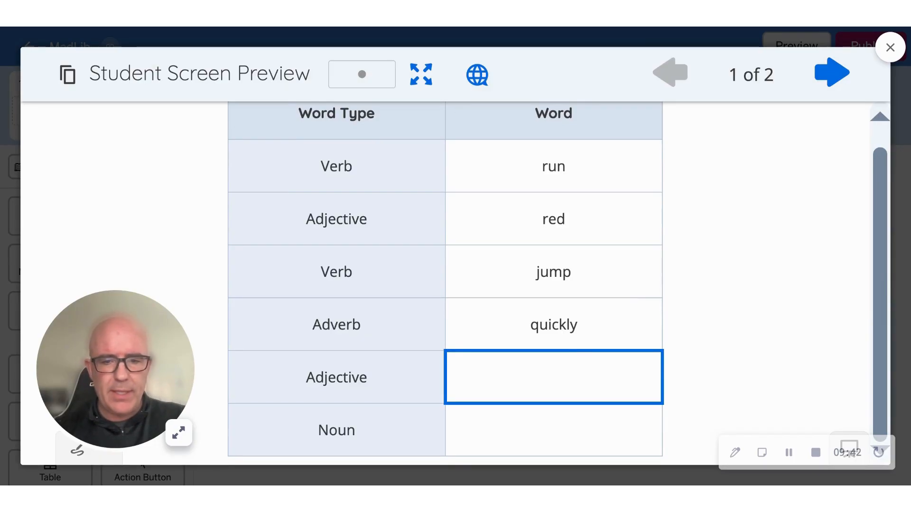
text(big)
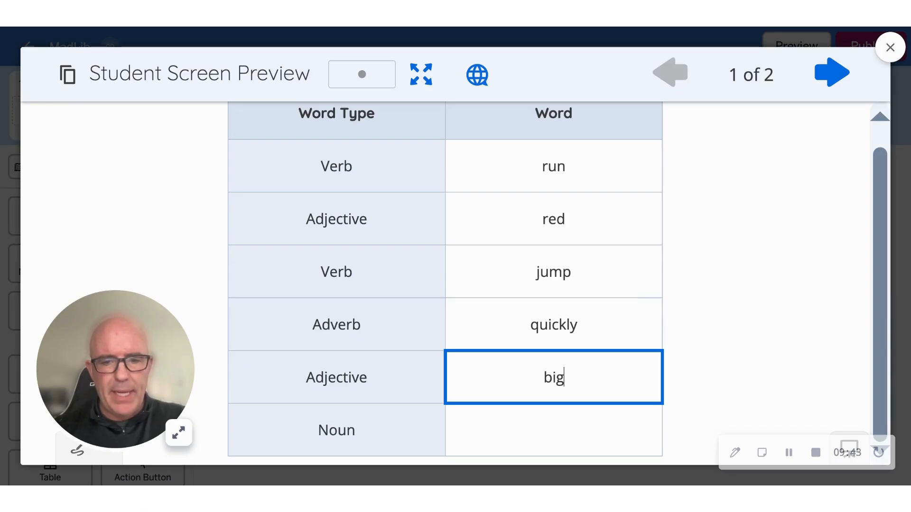
click(581, 422)
text(pizza)
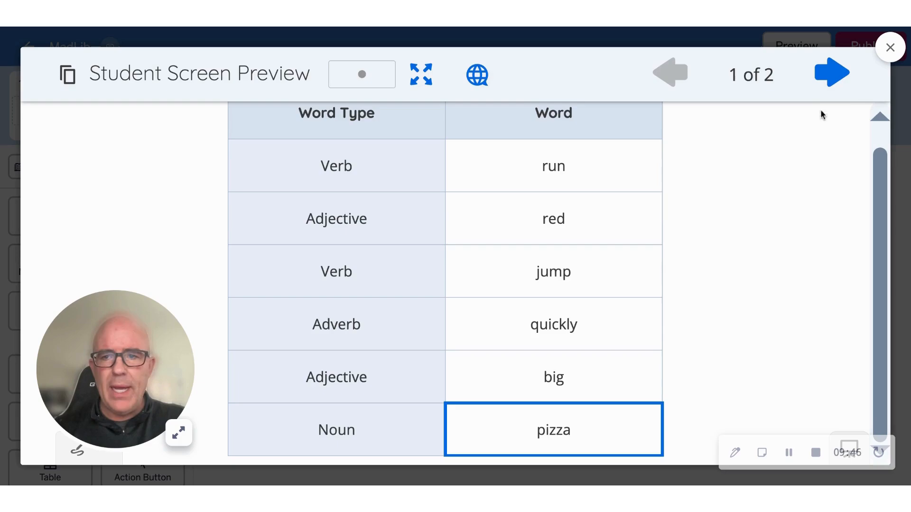
click(831, 80)
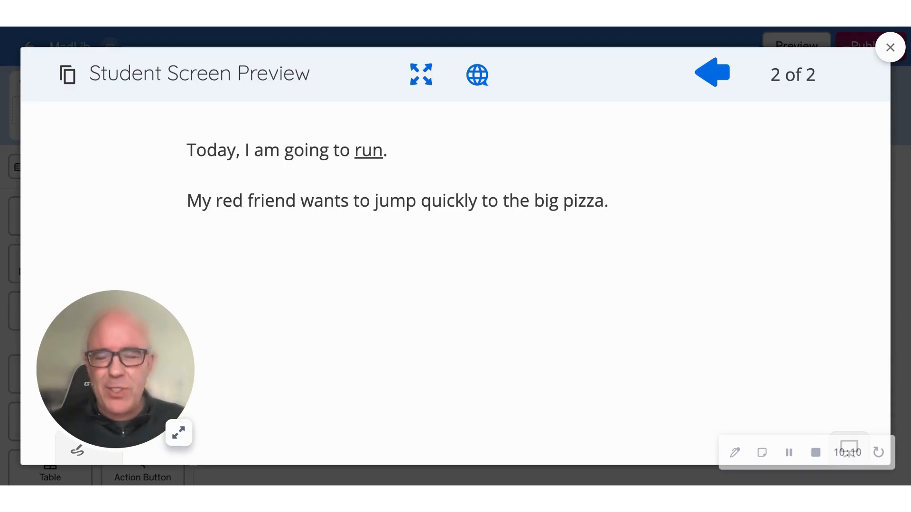
click(890, 47)
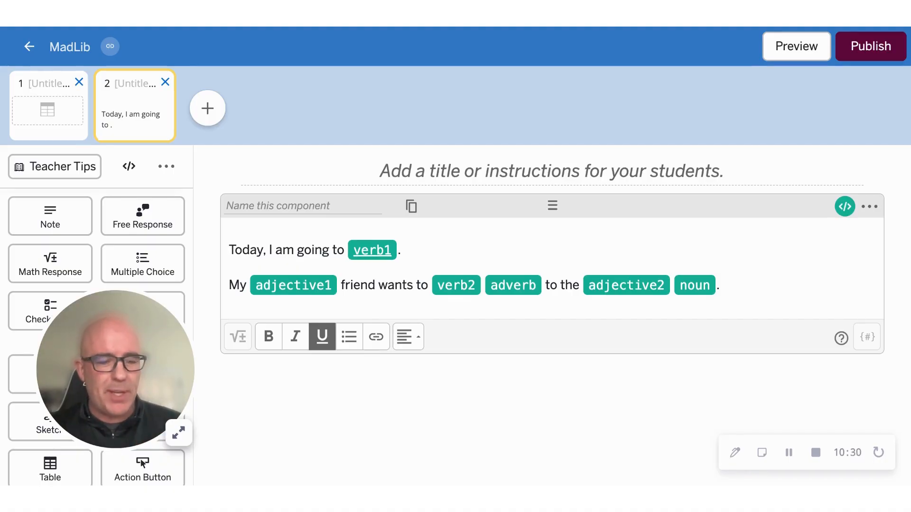
Step: Publish the MadLib activity and look through both of its student screens in the preview
click(871, 46)
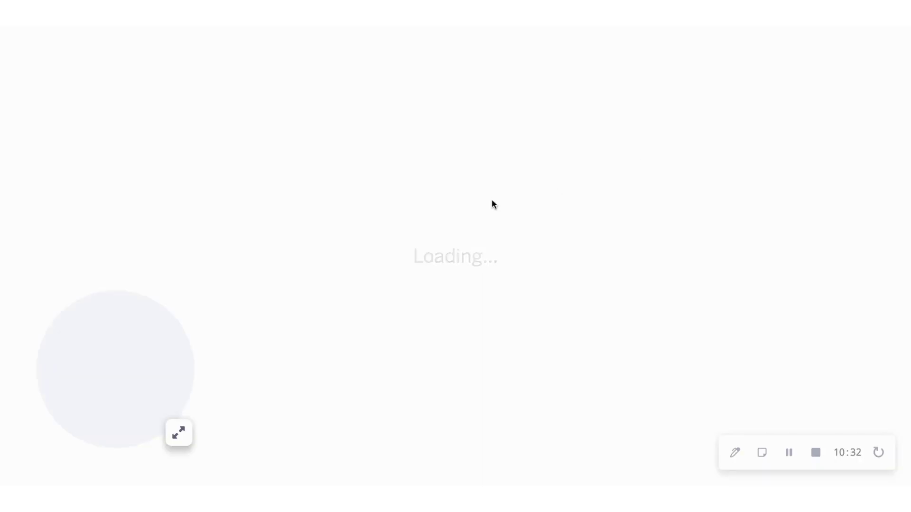
scroll(227, 304, down, 3)
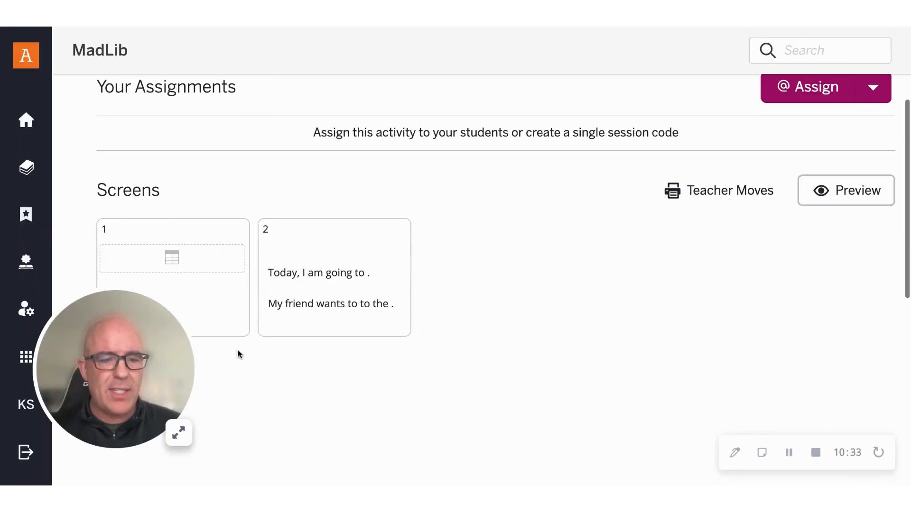
click(236, 324)
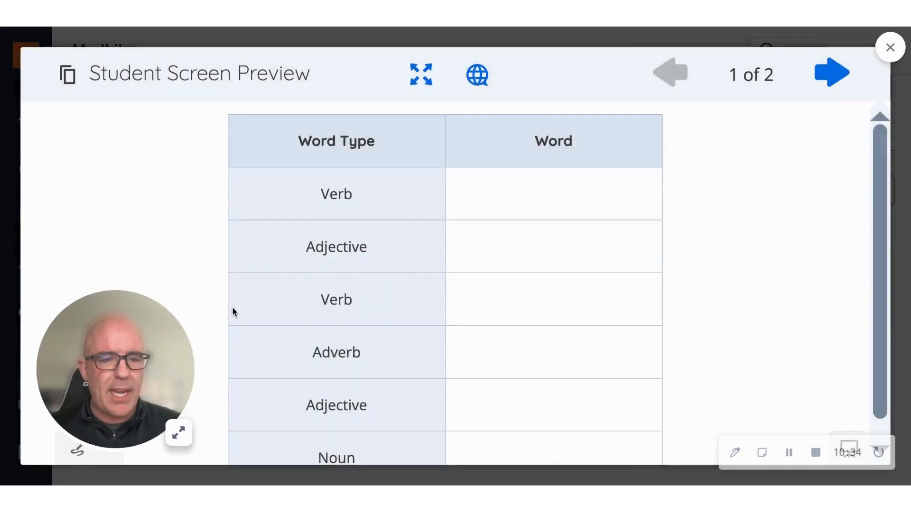
click(828, 77)
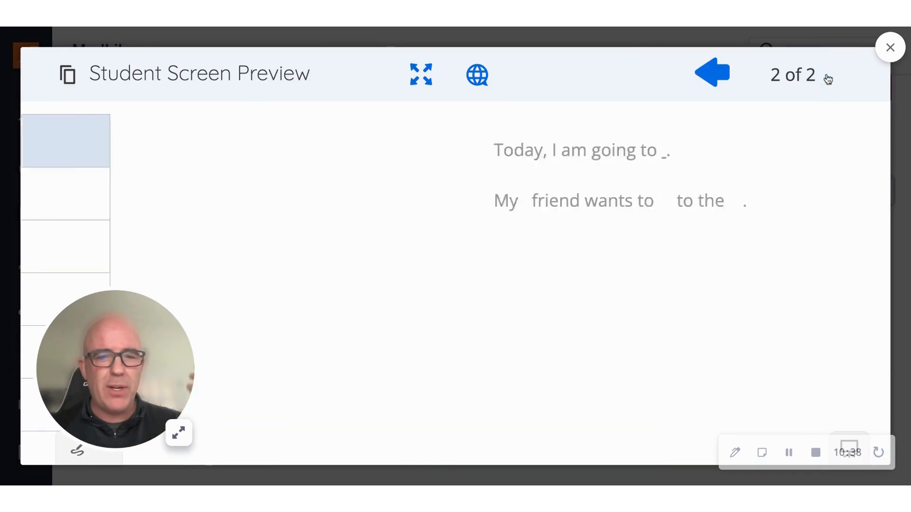
click(711, 72)
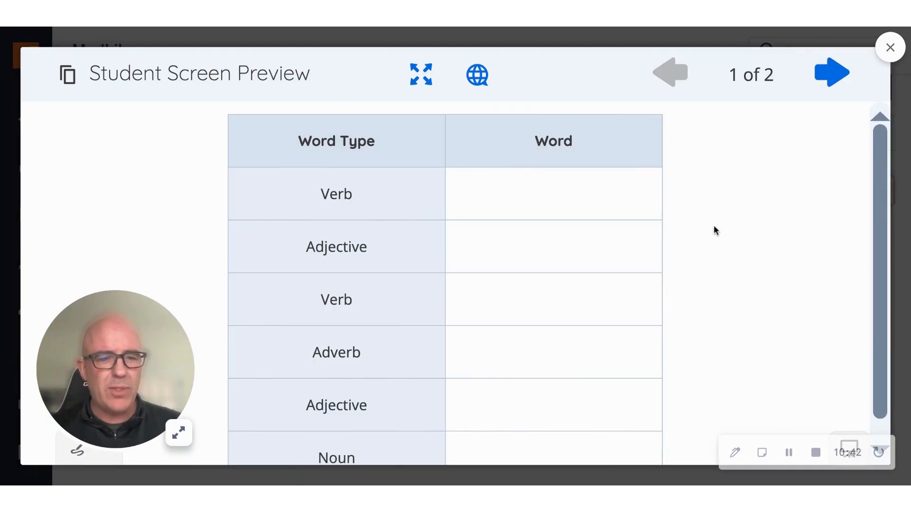